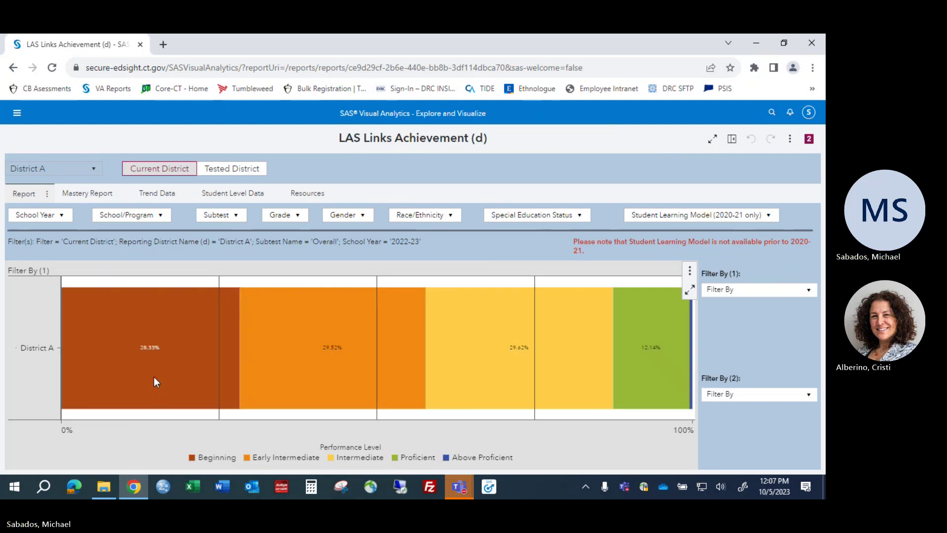
# Step: Examine the frequency and student count of each performance level in District A's chart
pyautogui.moveTo(158, 368)
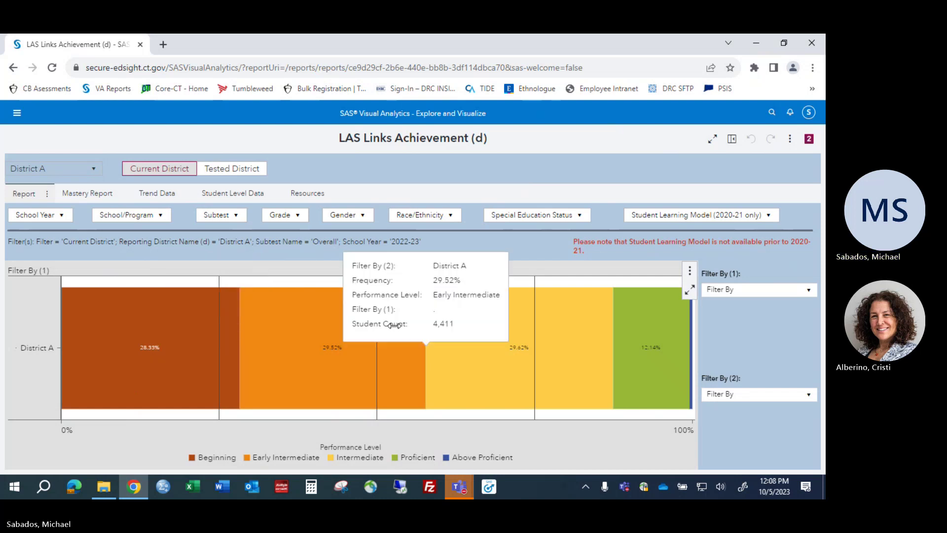
pyautogui.moveTo(487, 360)
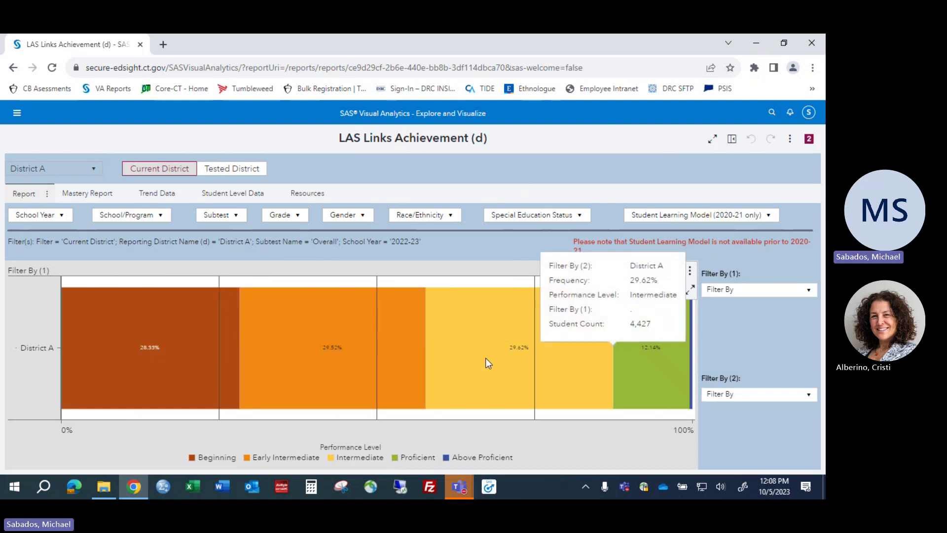
pyautogui.moveTo(642, 389)
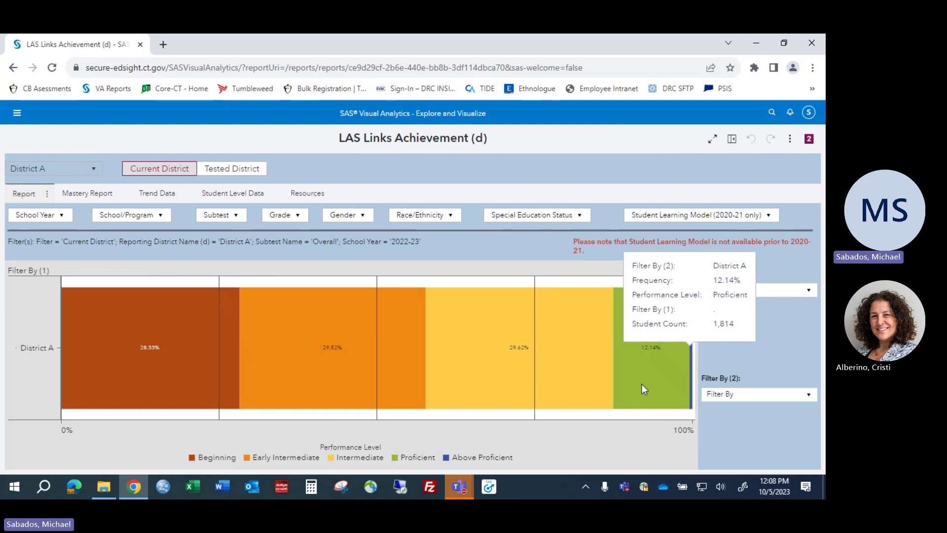
pyautogui.moveTo(692, 380)
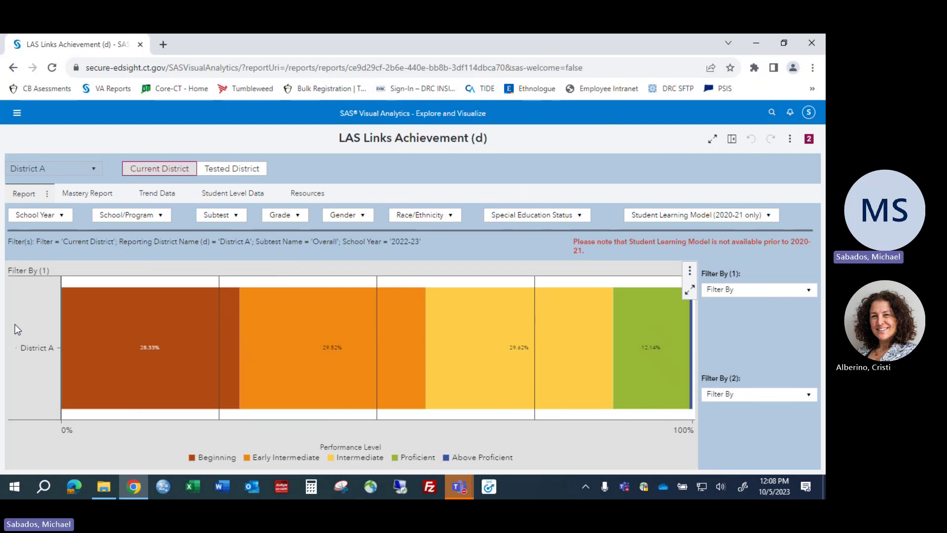
pyautogui.moveTo(87, 344)
pyautogui.moveTo(647, 370)
pyautogui.moveTo(131, 359)
# Step: Open the student-level data behind the Beginning segment, then bring up its data export settings and review the available columns
pyautogui.click(117, 333)
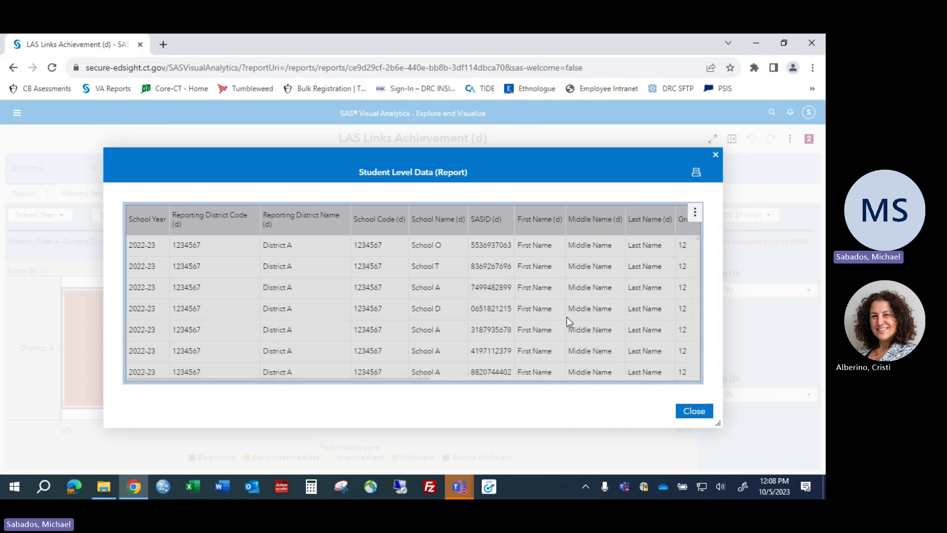
pyautogui.click(695, 217)
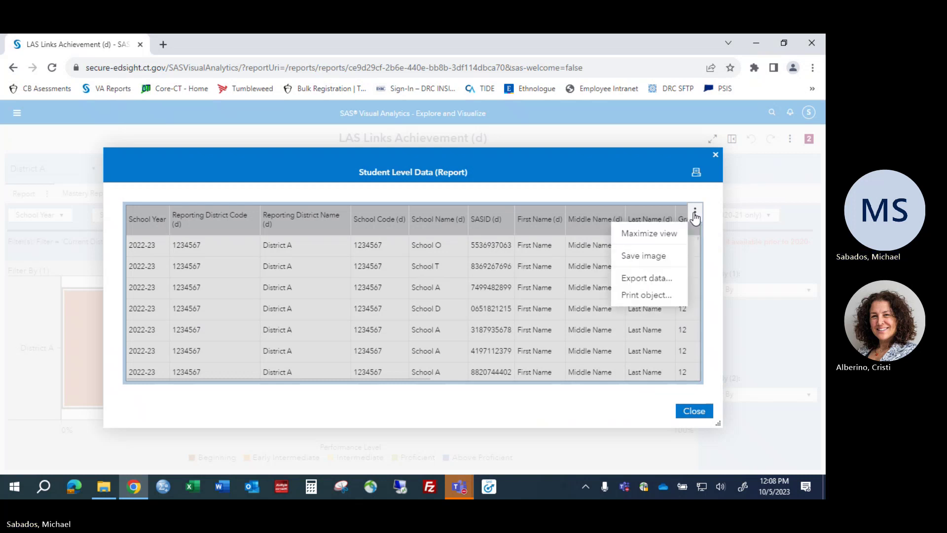
pyautogui.click(648, 280)
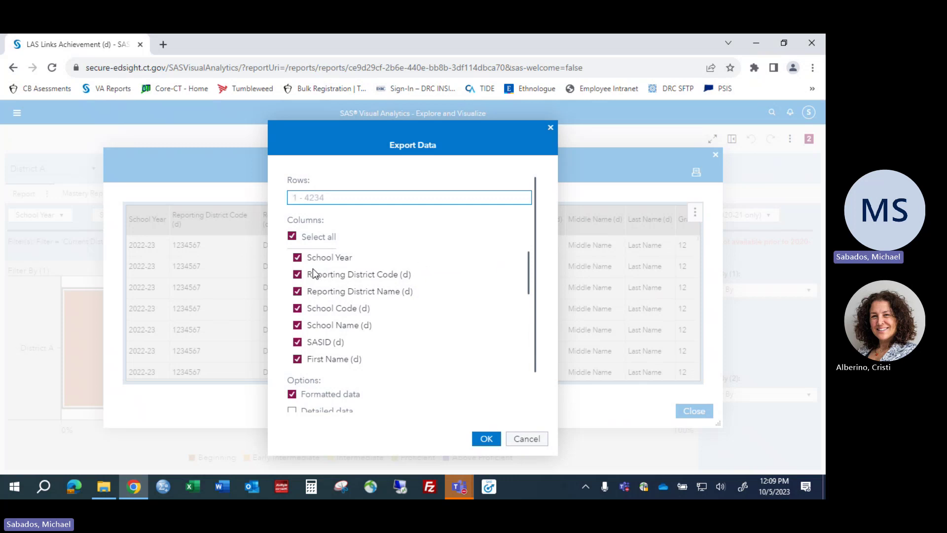
pyautogui.scroll(-5, 321, 269)
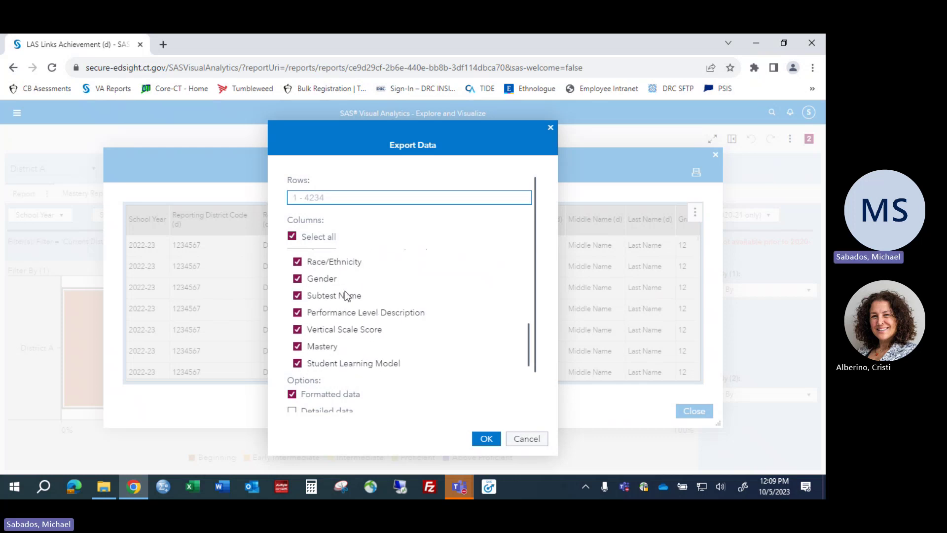
pyautogui.scroll(5, 372, 327)
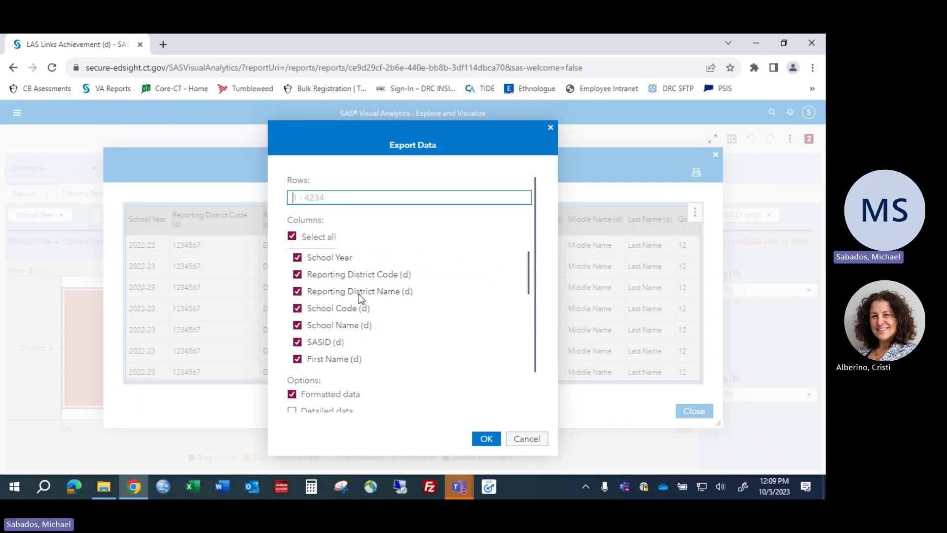
pyautogui.scroll(-3, 359, 294)
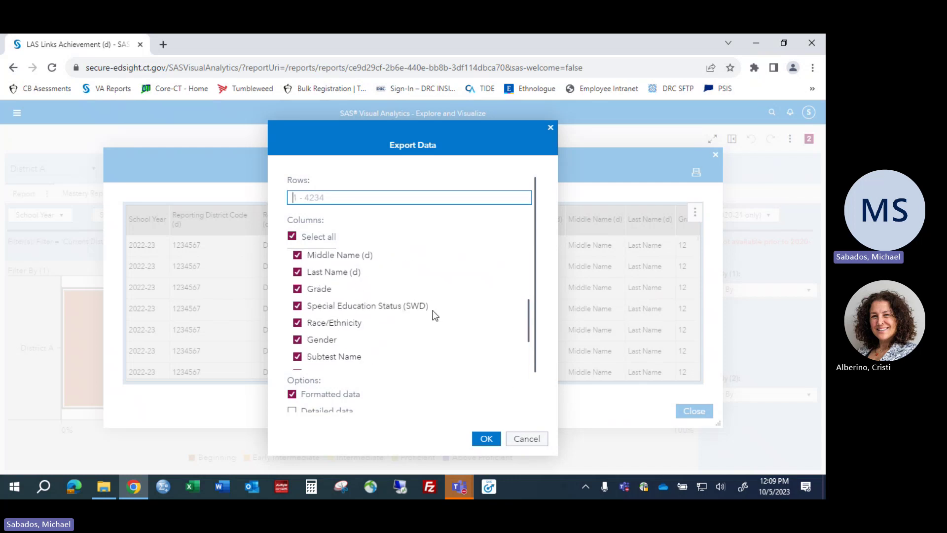
pyautogui.scroll(-2, 410, 313)
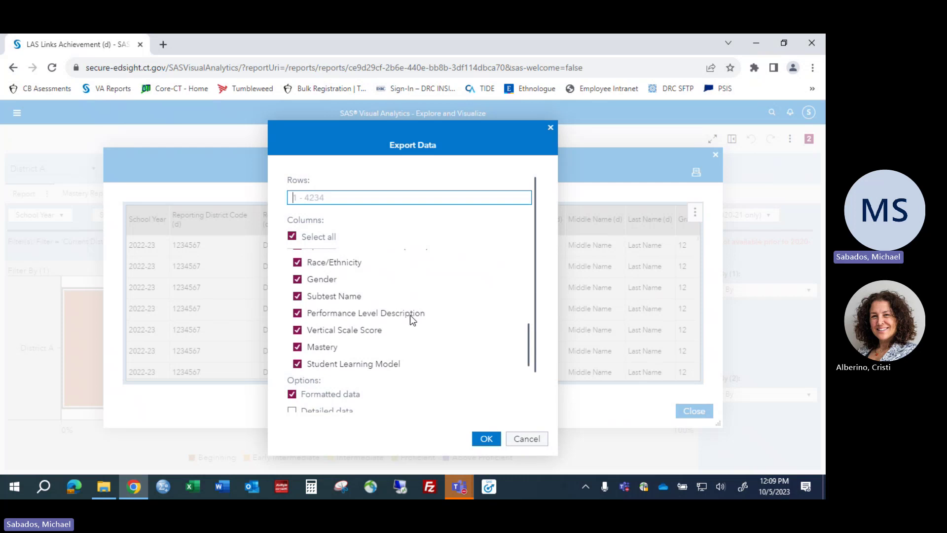
pyautogui.scroll(-1, 410, 315)
pyautogui.scroll(5, 407, 302)
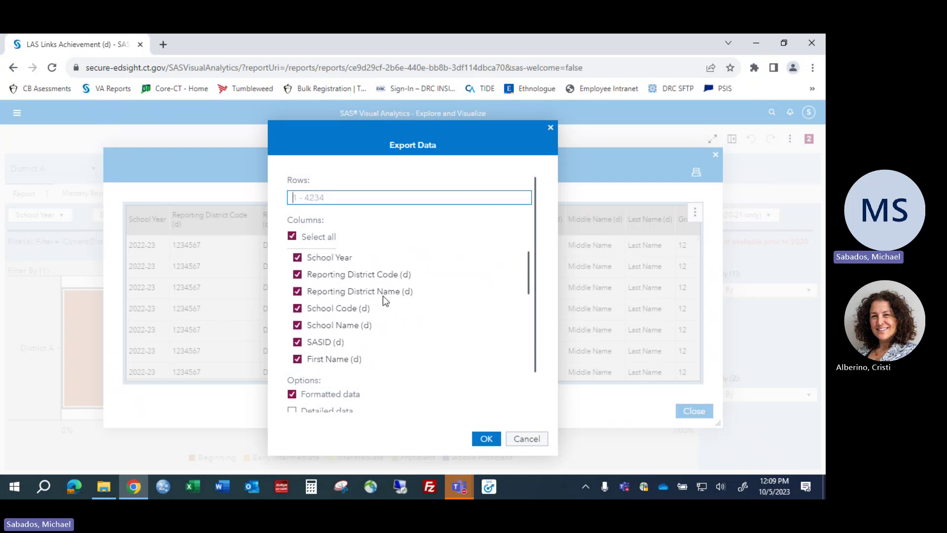
# Step: Exclude the Reporting District Code and Reporting District Name columns from the export, then include both again
pyautogui.click(297, 275)
pyautogui.click(298, 291)
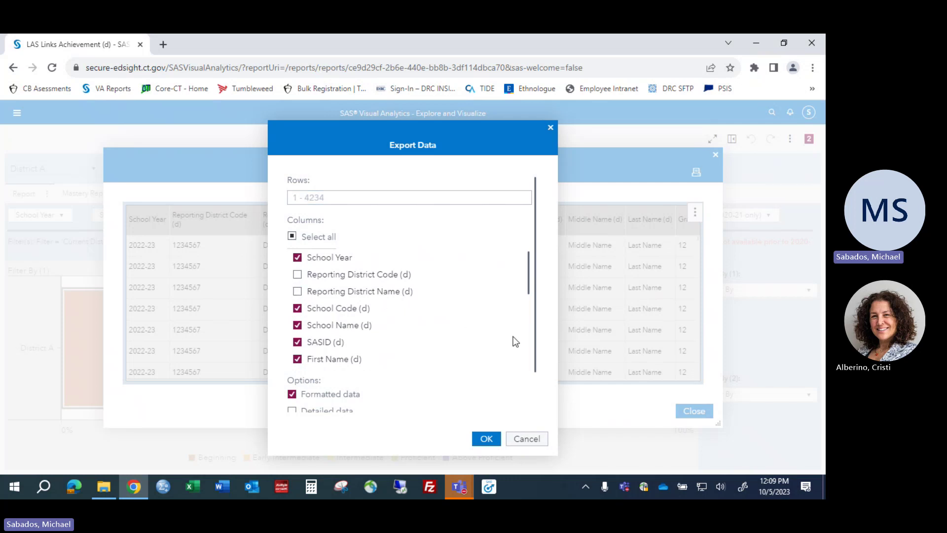
pyautogui.click(298, 274)
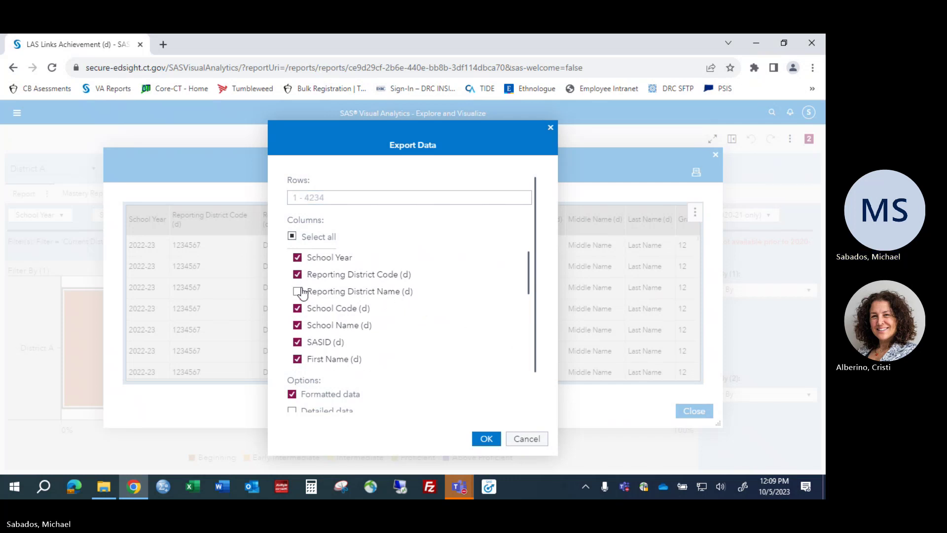
pyautogui.click(299, 292)
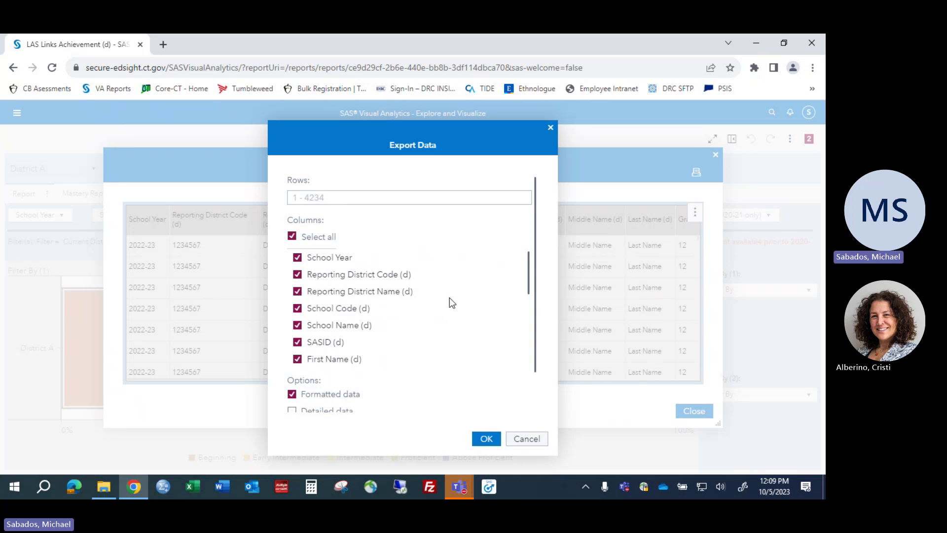
# Step: Export the student-level data with all columns selected and close the student table
pyautogui.click(484, 443)
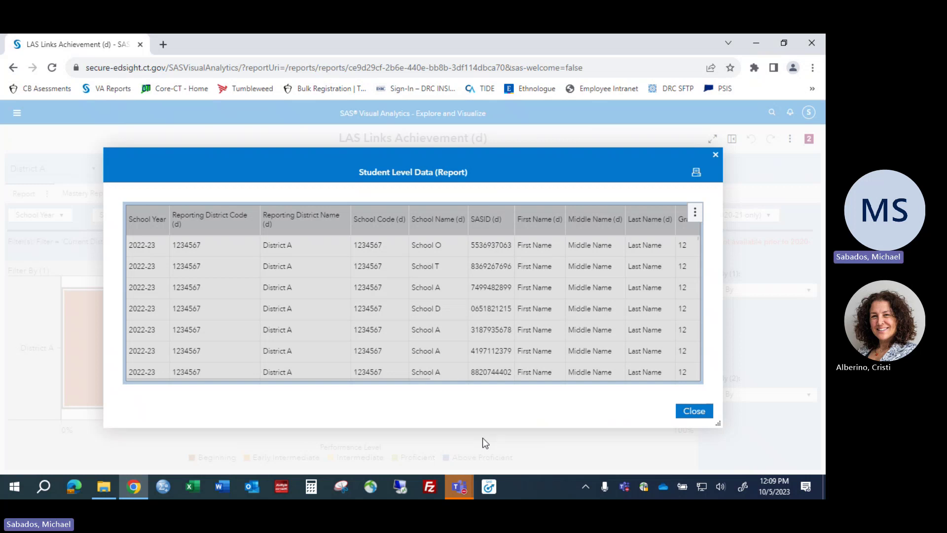
pyautogui.click(694, 411)
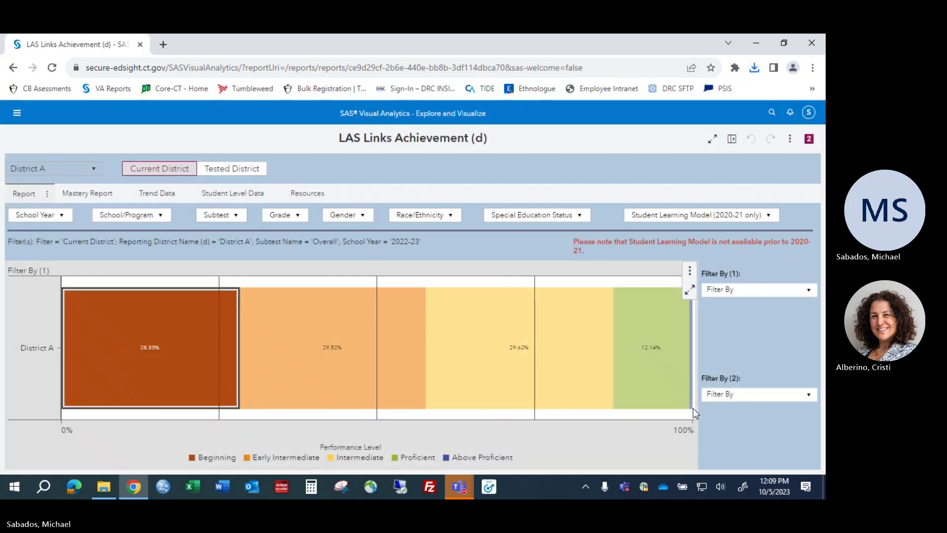
# Step: Check the export options offered for the performance chart and clear the selection of the Beginning segment
pyautogui.click(690, 273)
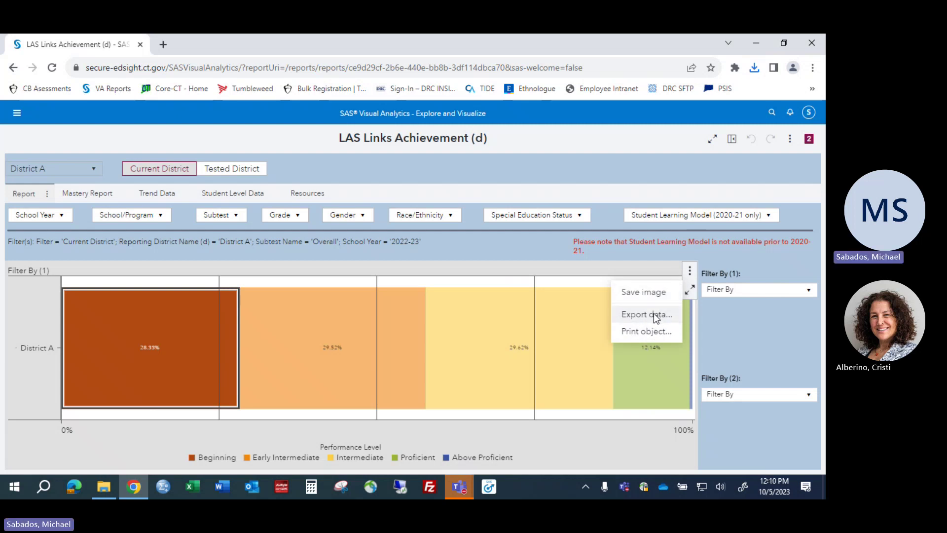
pyautogui.click(332, 316)
pyautogui.click(125, 270)
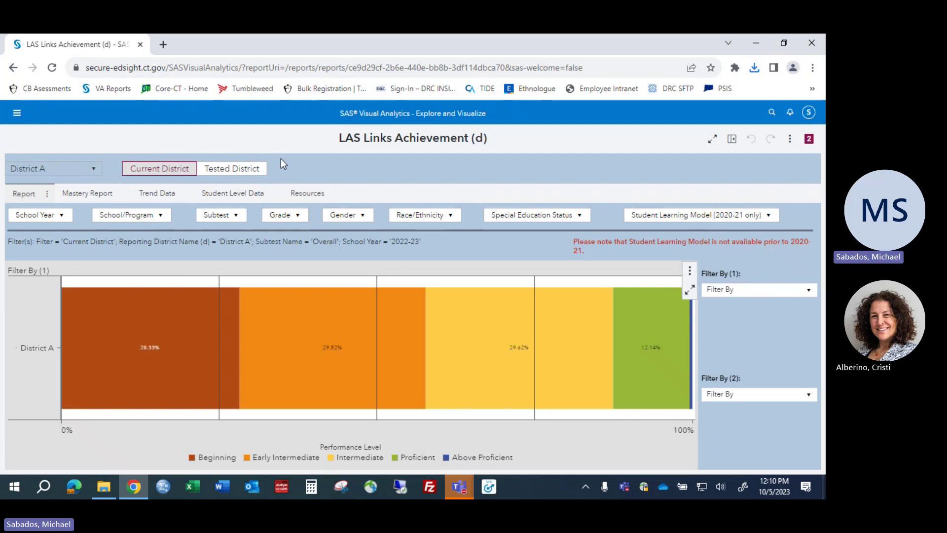
# Step: Compare the Tested District and Current District results, and look through the School Year filter's choices
pyautogui.click(242, 172)
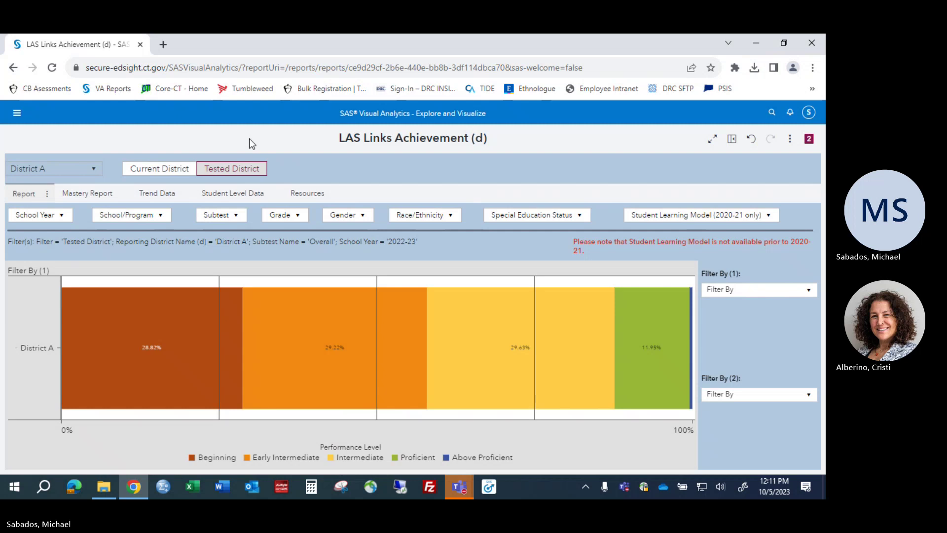
pyautogui.click(163, 175)
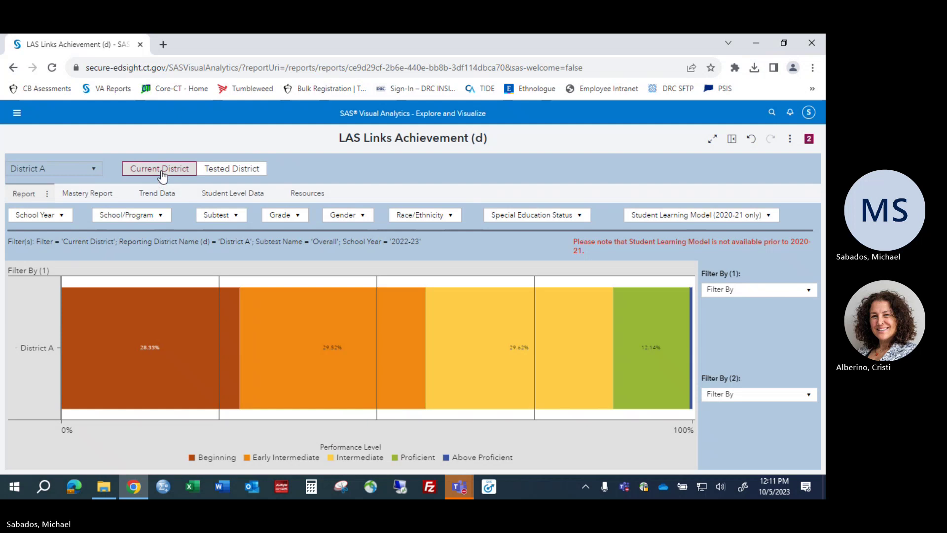
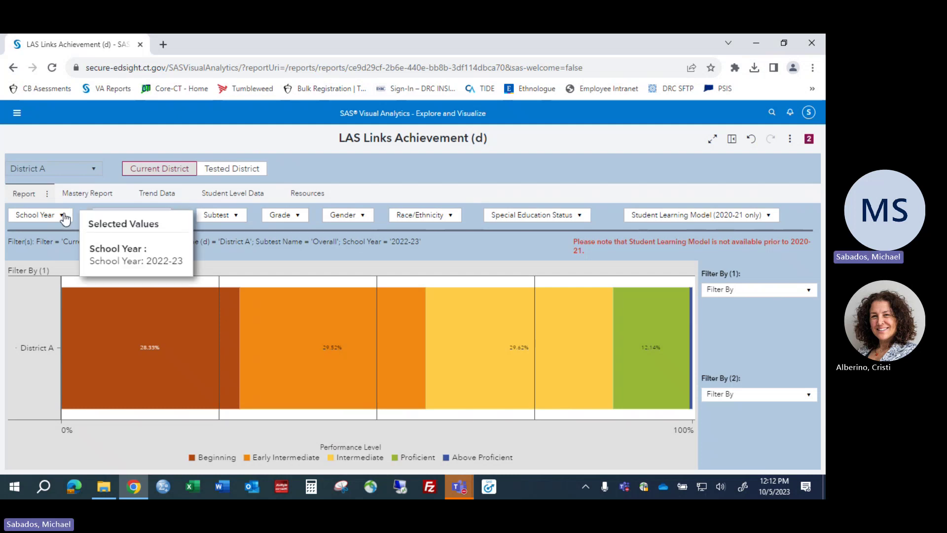
pyautogui.click(64, 216)
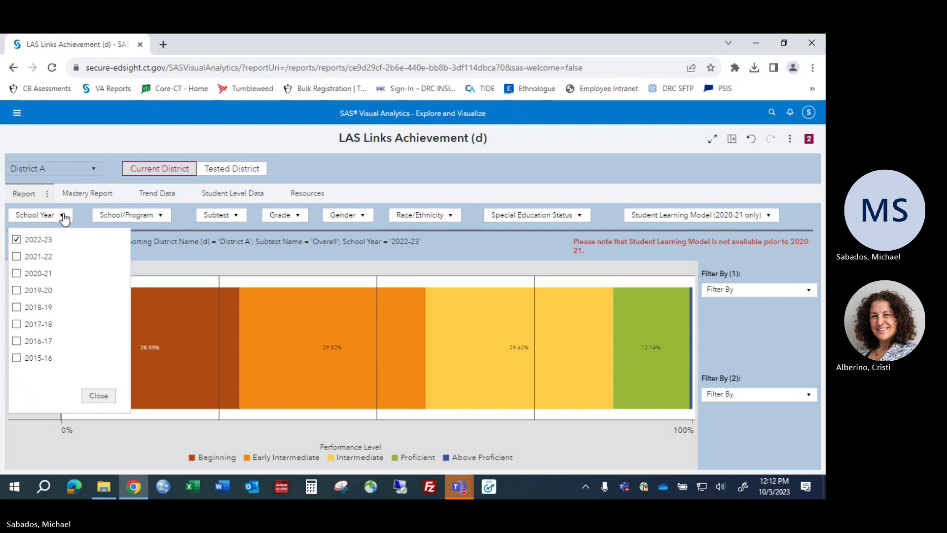
pyautogui.click(162, 247)
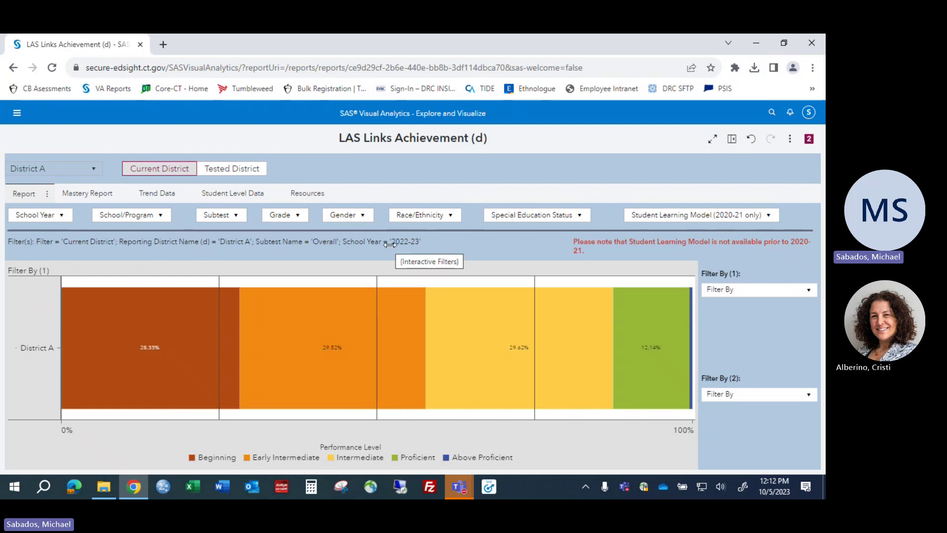
# Step: Filter the achievement report to School A
pyautogui.moveTo(182, 331)
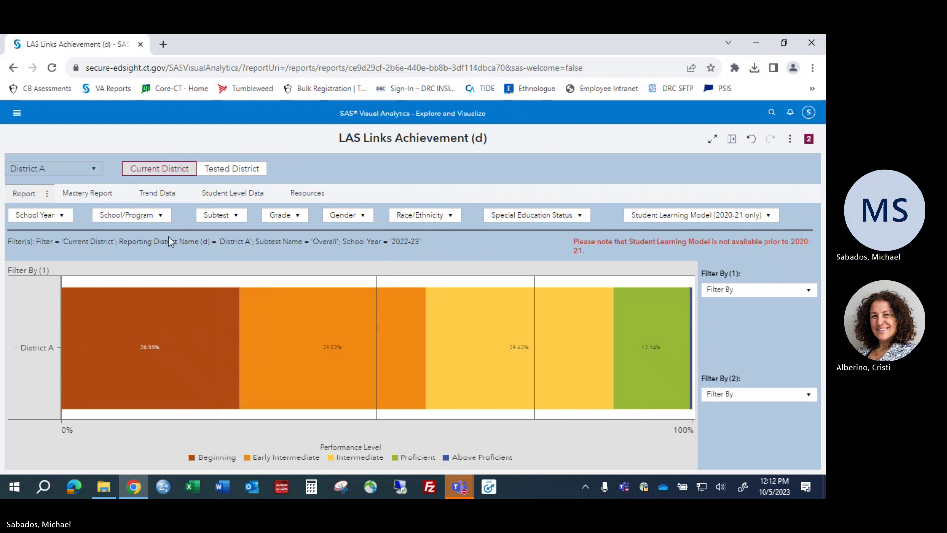
pyautogui.click(160, 217)
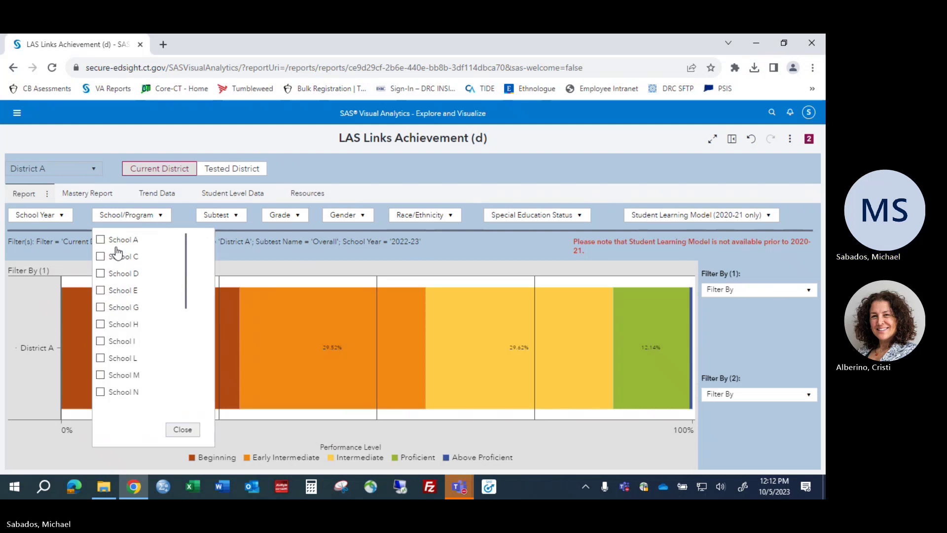
pyautogui.click(123, 241)
pyautogui.click(182, 430)
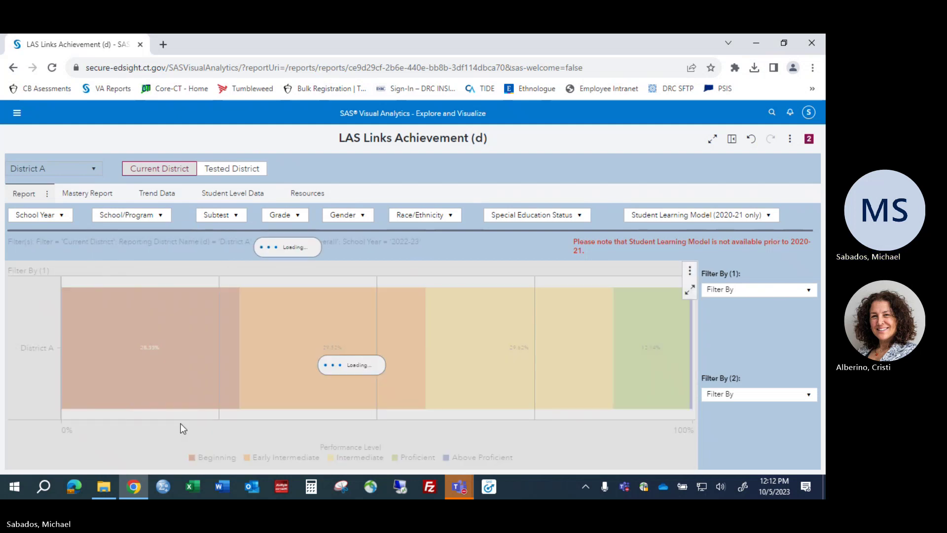
pyautogui.moveTo(170, 400)
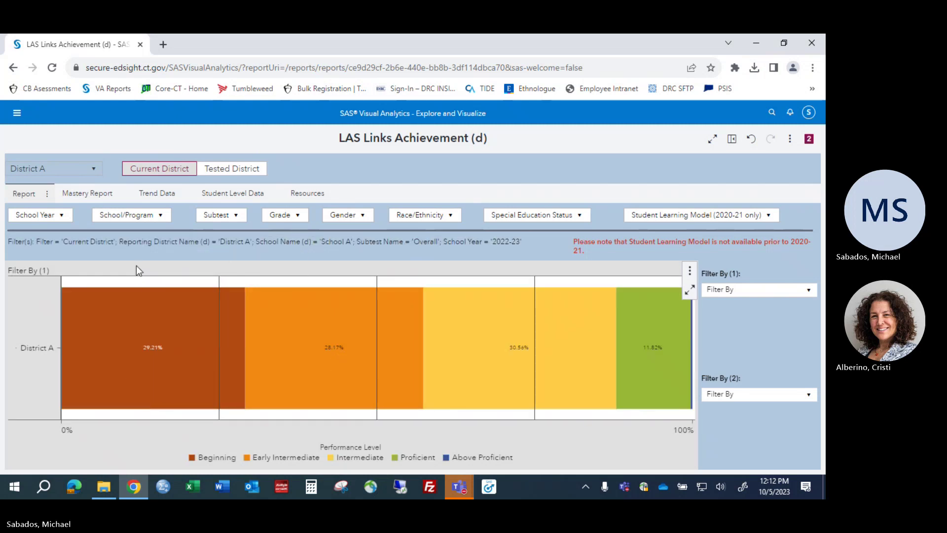
# Step: Remove School A from the school filter to show the whole district again
pyautogui.click(159, 216)
pyautogui.click(129, 240)
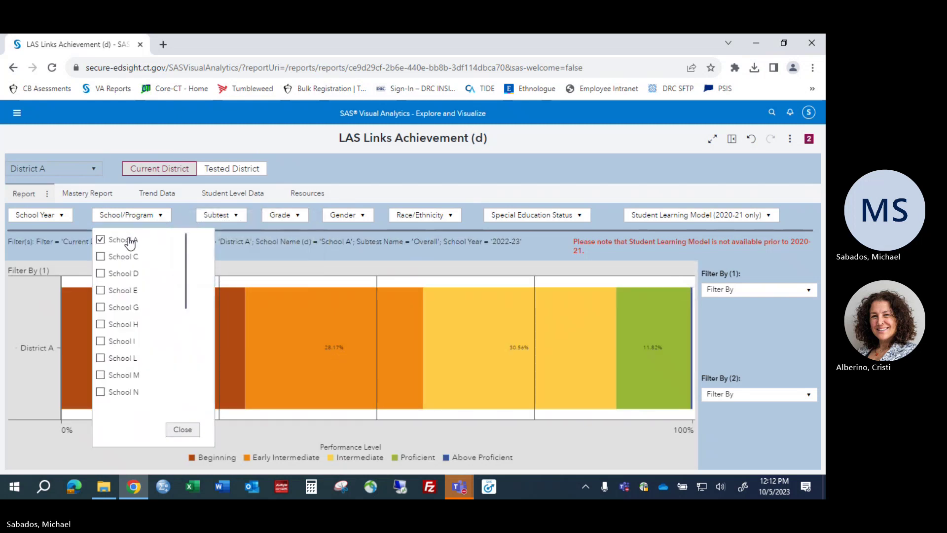
pyautogui.click(267, 203)
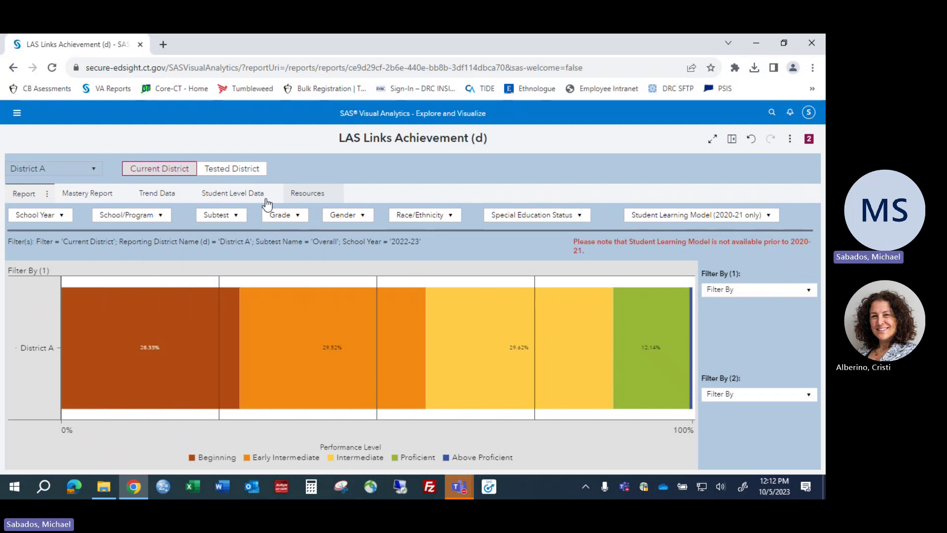
# Step: Set the Subtest filter to Reading for the district's performance chart
pyautogui.click(234, 216)
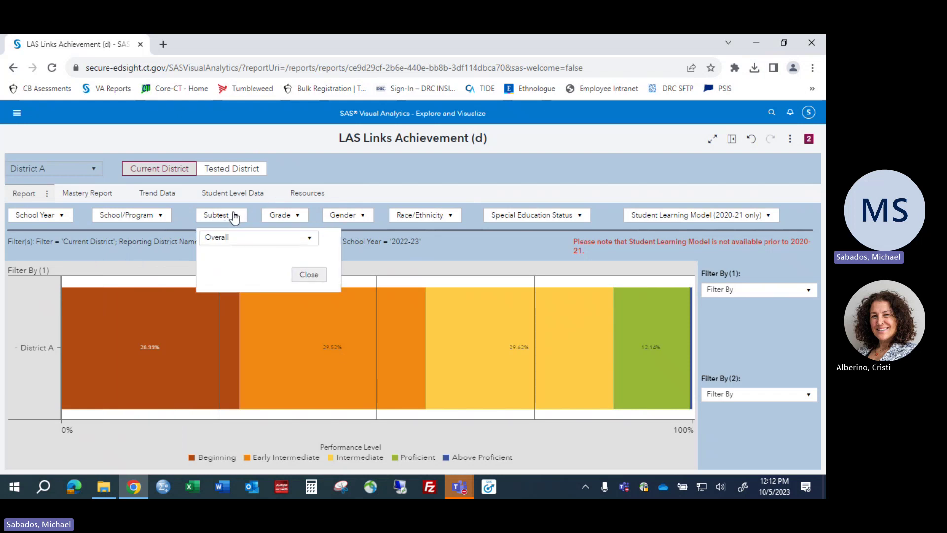
pyautogui.click(303, 238)
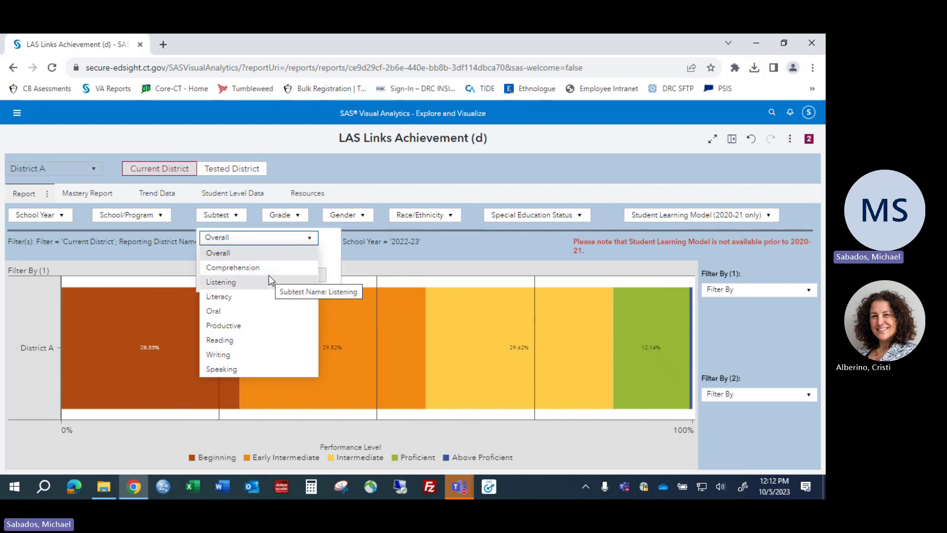
pyautogui.click(245, 341)
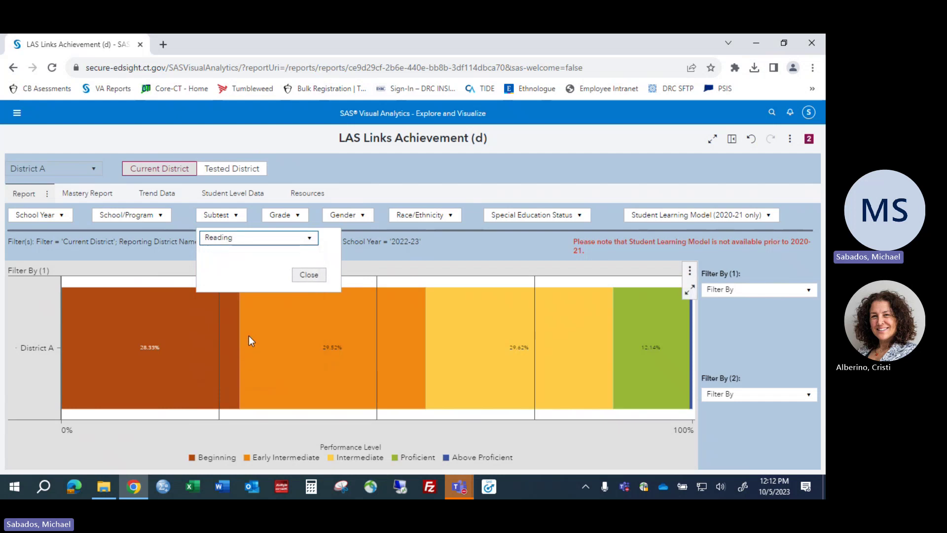
pyautogui.click(308, 279)
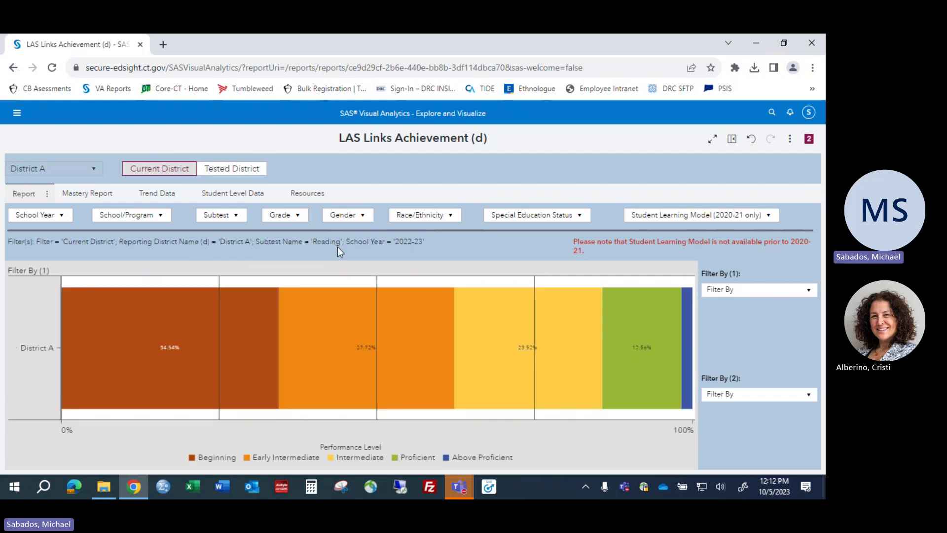
# Step: Filter the district's Reading performance chart to grades 06, 07 and 08
pyautogui.click(297, 217)
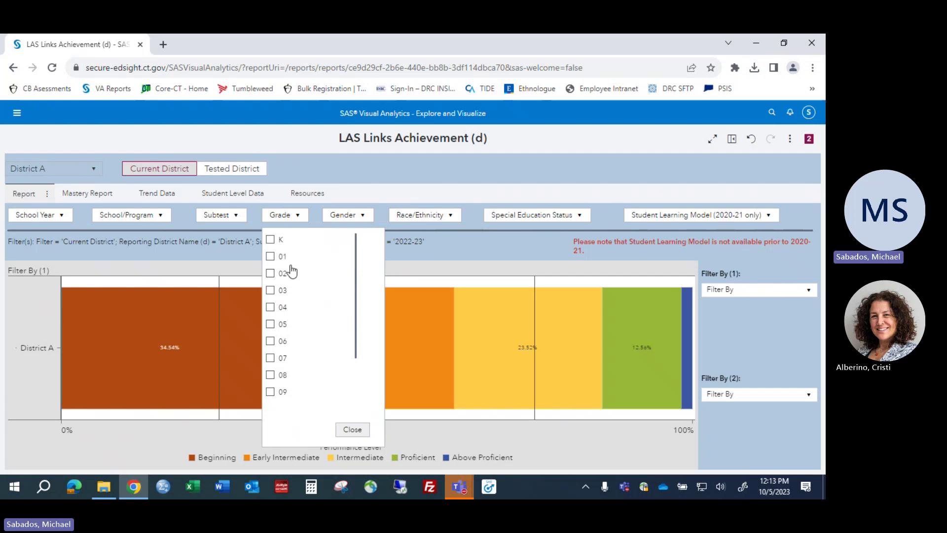
pyautogui.click(271, 341)
pyautogui.click(271, 357)
pyautogui.click(271, 375)
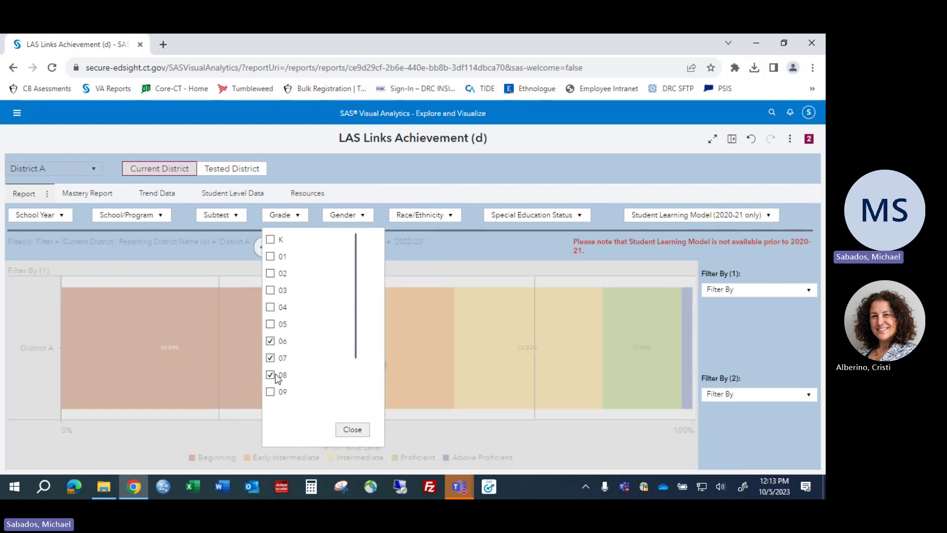
pyautogui.click(352, 429)
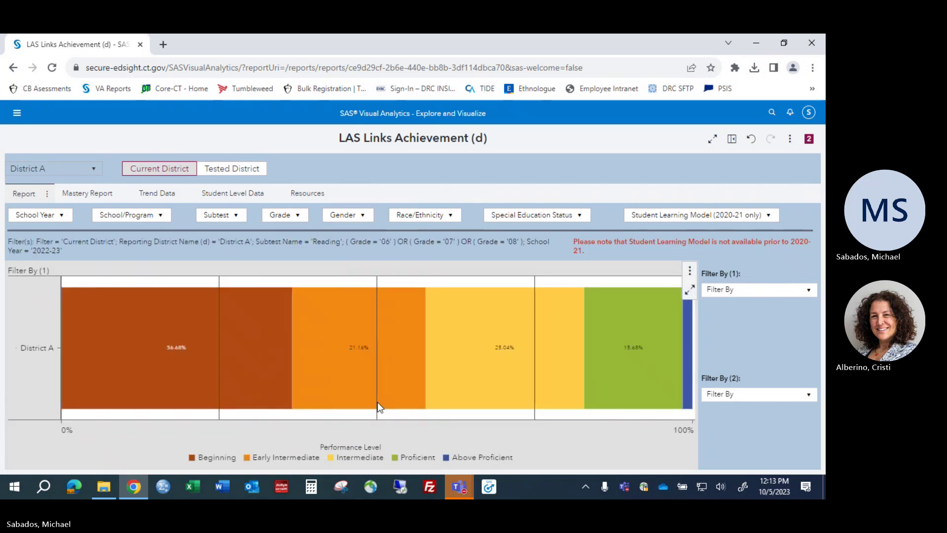
# Step: Look through the choices offered by the Gender, Race/Ethnicity and Special Education Status filters
pyautogui.click(364, 220)
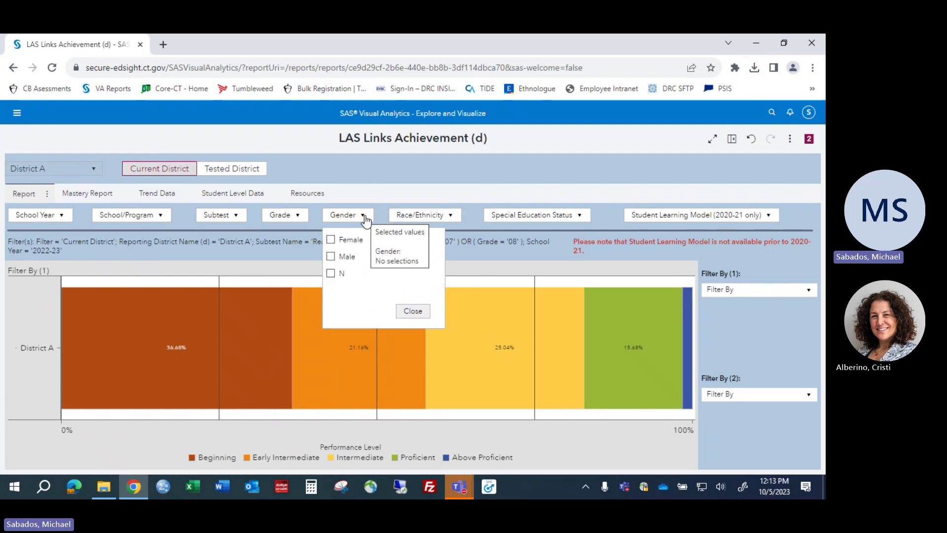
pyautogui.click(425, 190)
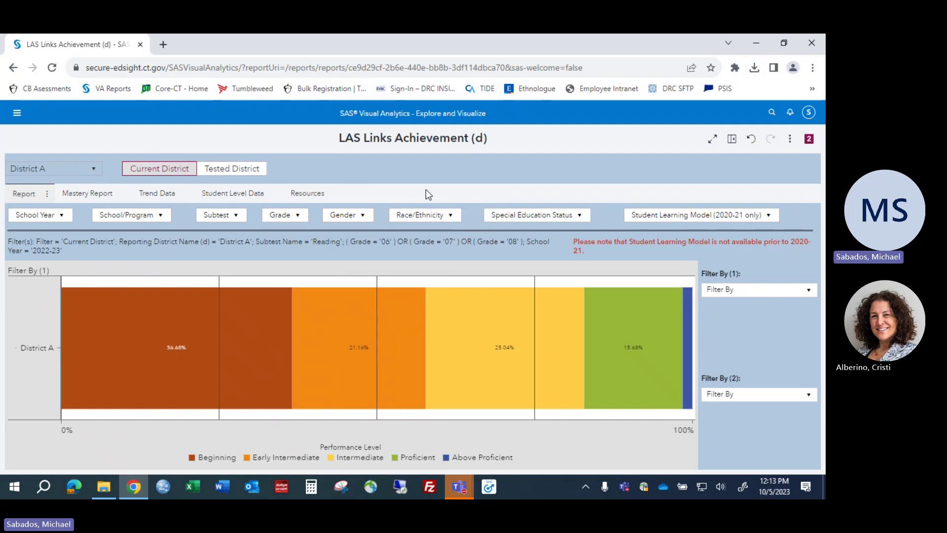
pyautogui.click(451, 220)
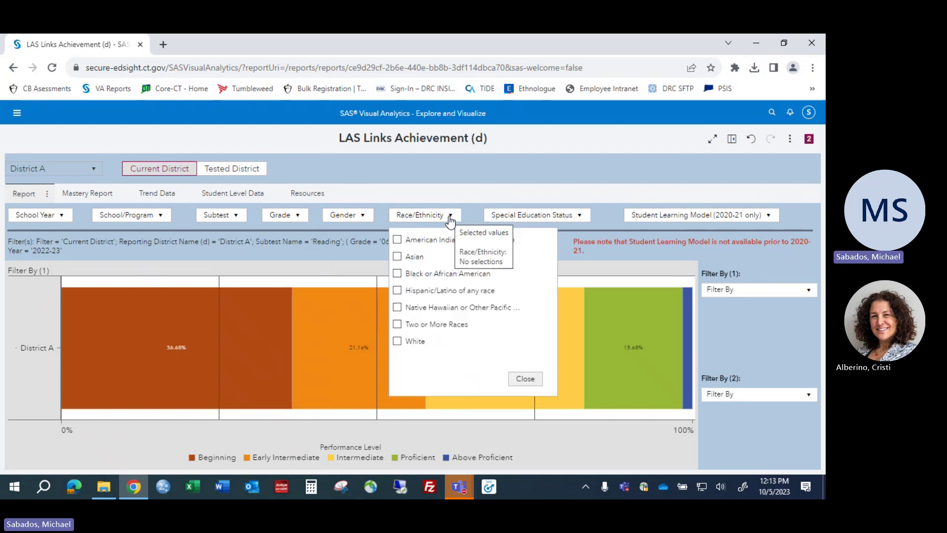
pyautogui.click(616, 147)
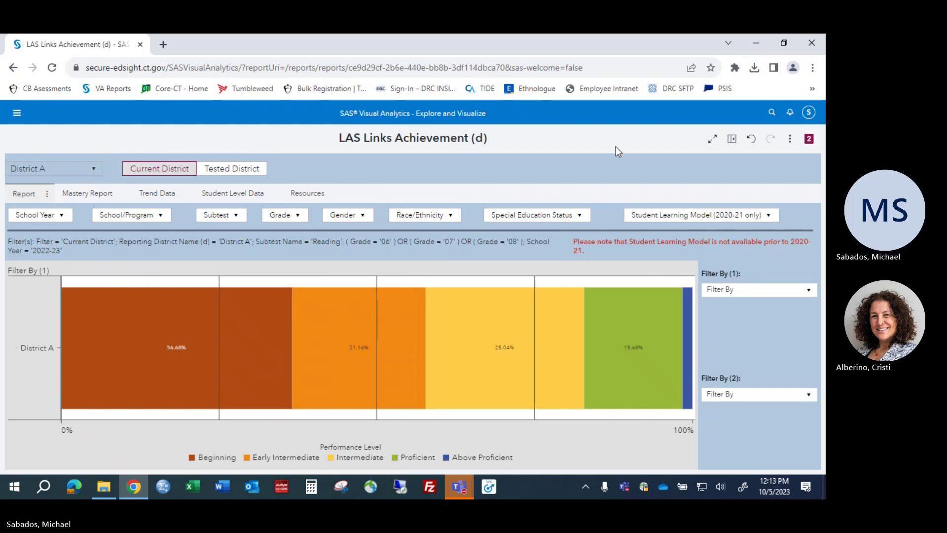
pyautogui.click(580, 220)
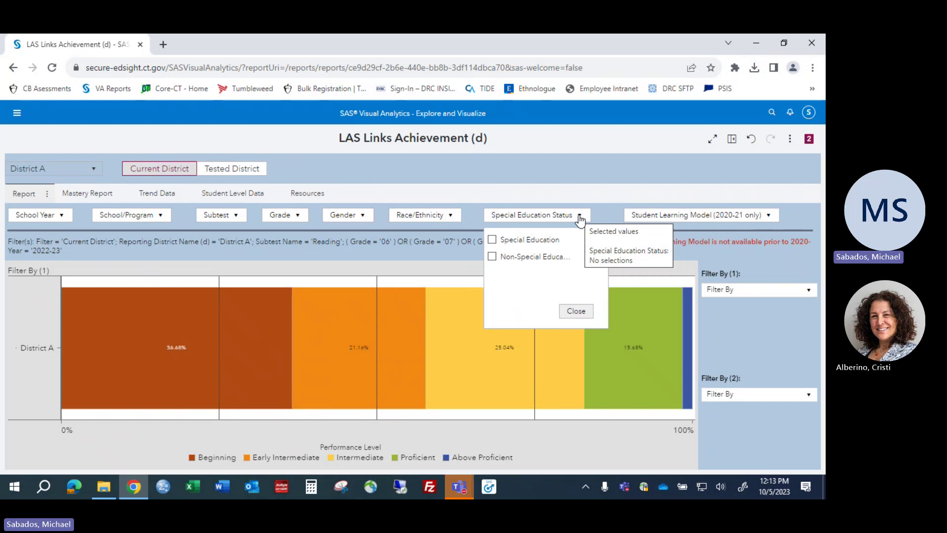
pyautogui.click(596, 180)
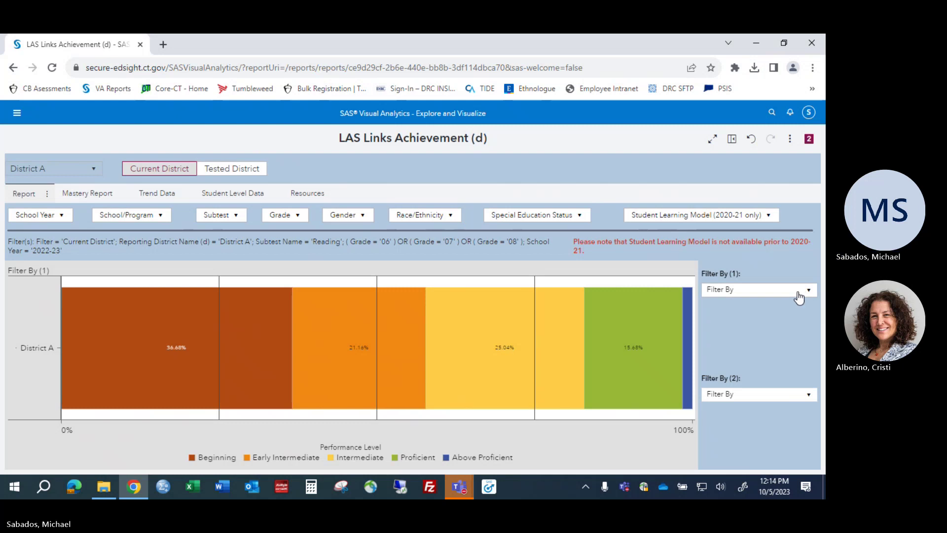
# Step: Clear grades 06, 07 and 08 from the Grade filter so all grades are included
pyautogui.click(290, 216)
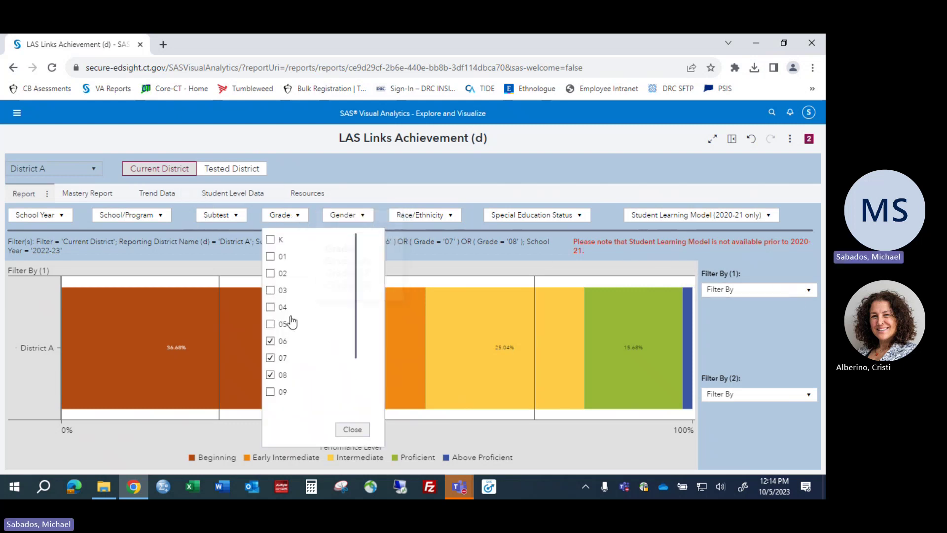
pyautogui.click(280, 342)
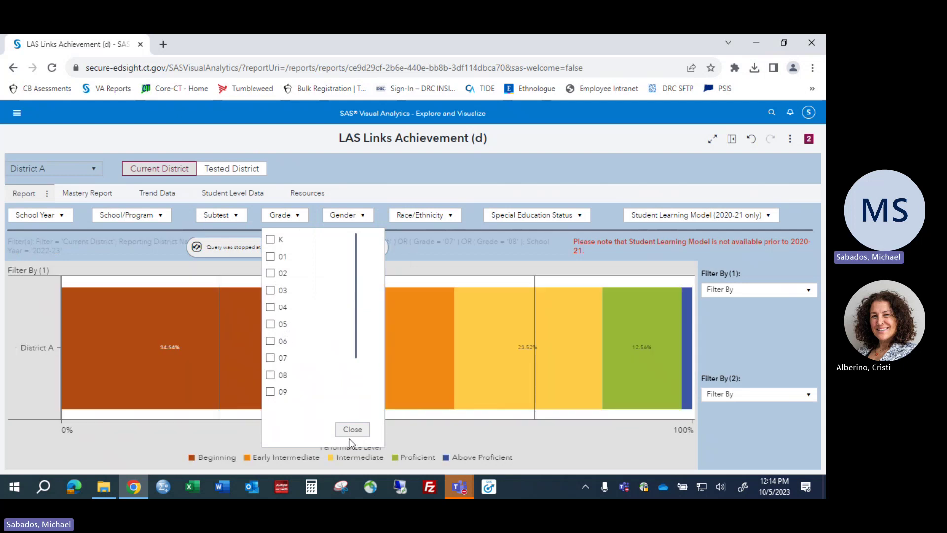
pyautogui.click(352, 429)
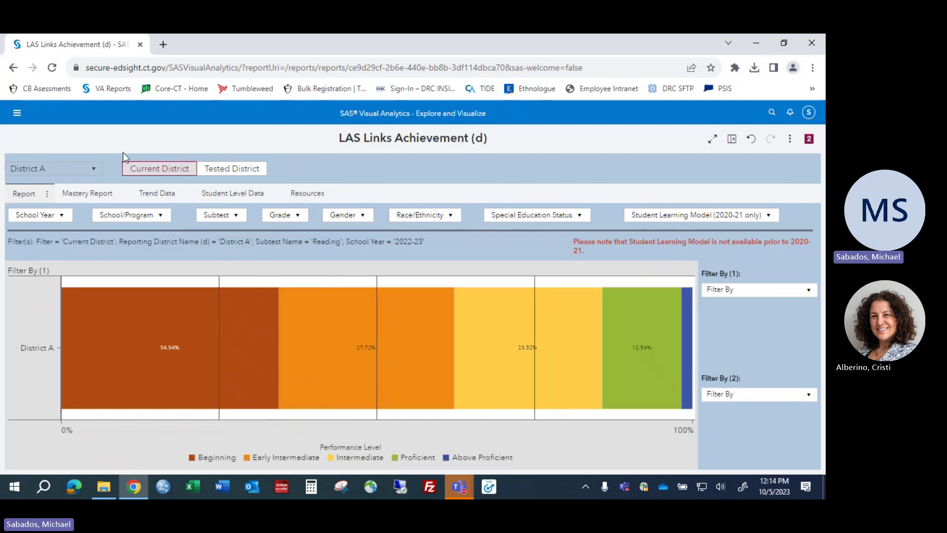
# Step: Add 2021-22 to the School Year filter and limit the report to School A and School C
pyautogui.click(58, 216)
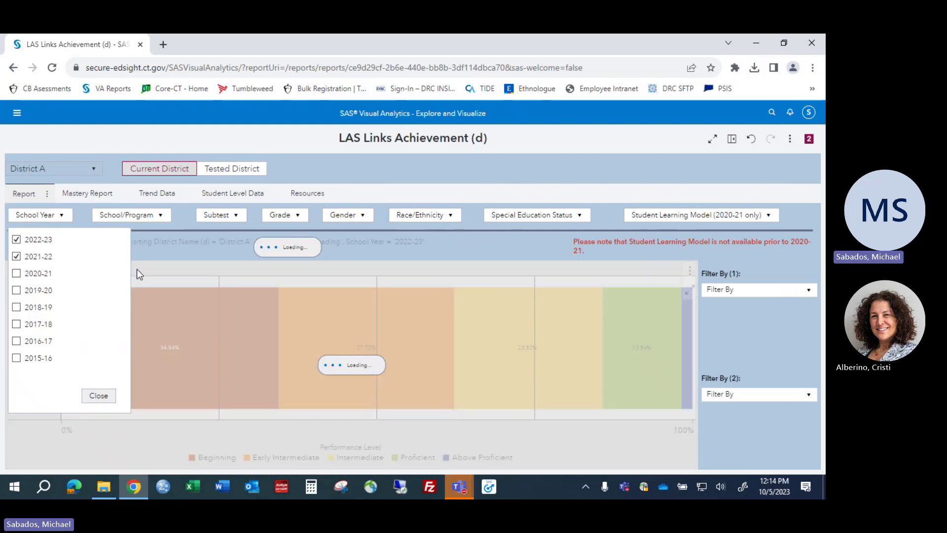
pyautogui.click(177, 258)
pyautogui.click(155, 224)
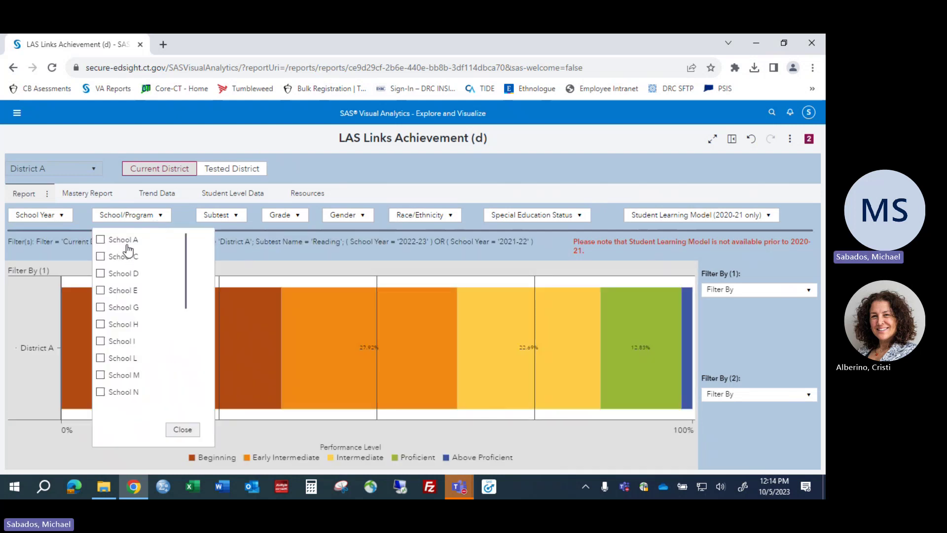
pyautogui.click(132, 258)
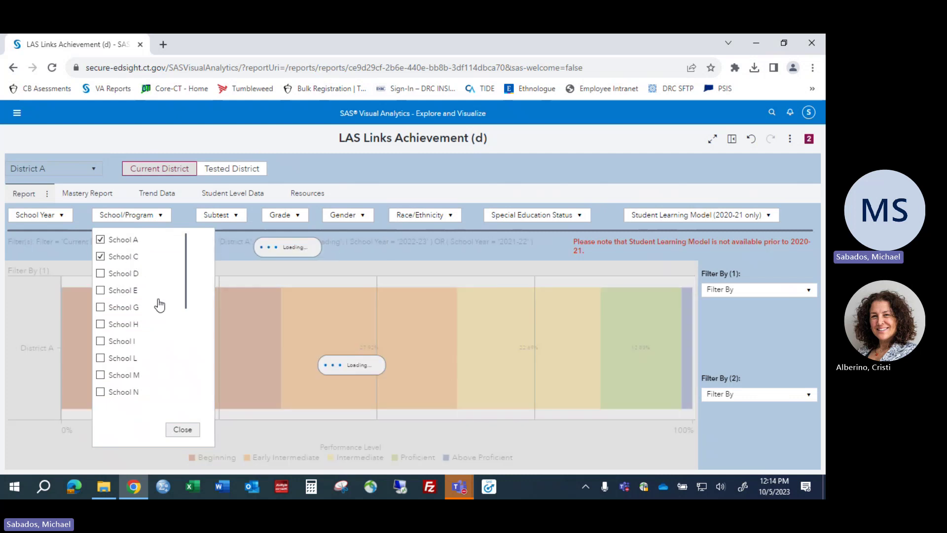
pyautogui.click(183, 429)
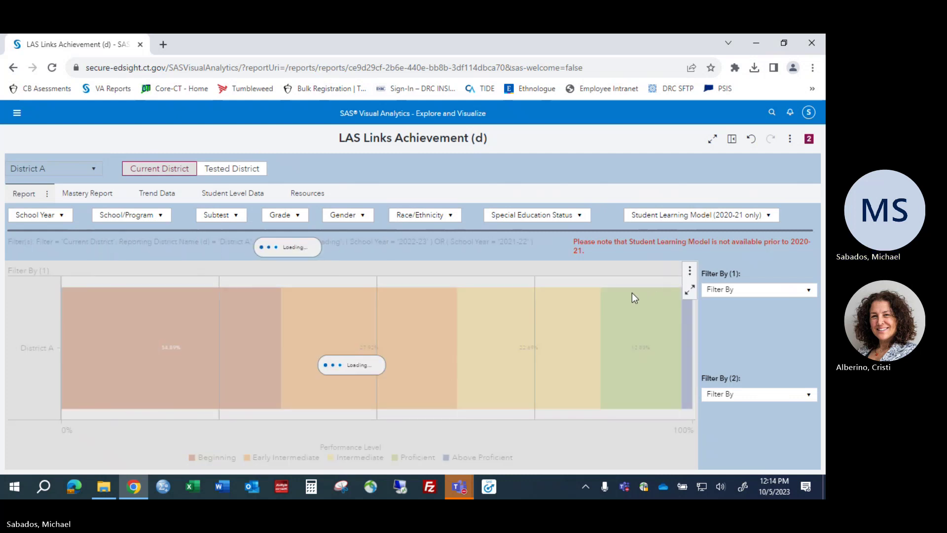
# Step: Break the performance chart down by School first and by School Year second
pyautogui.moveTo(633, 296)
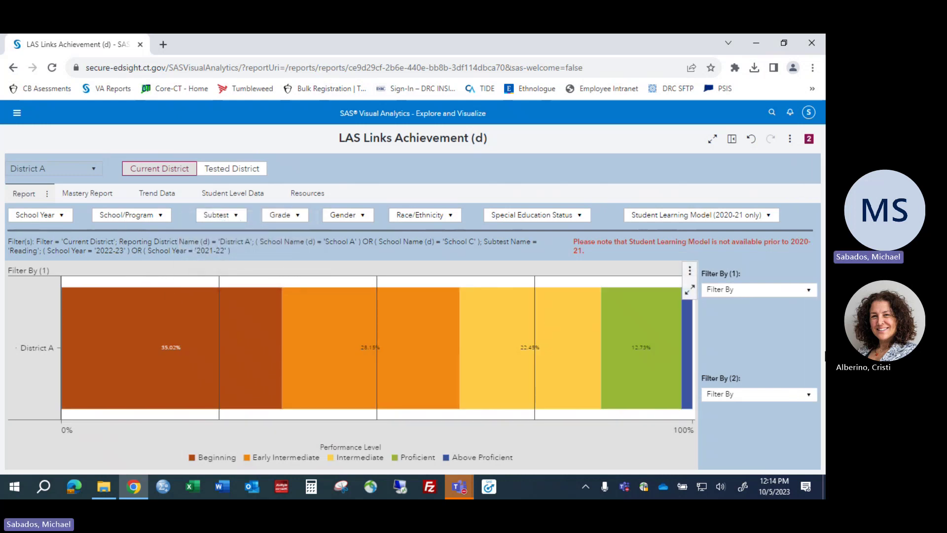
pyautogui.click(809, 292)
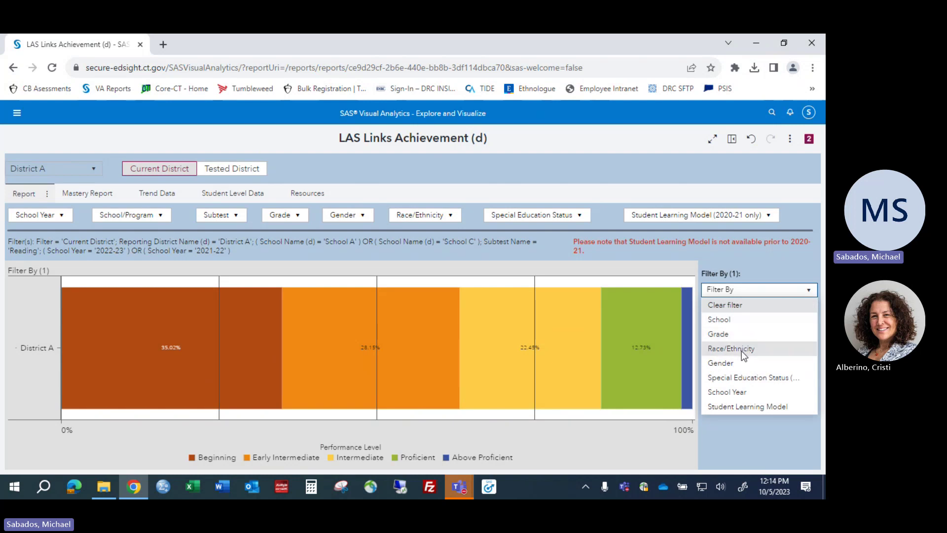
pyautogui.click(735, 319)
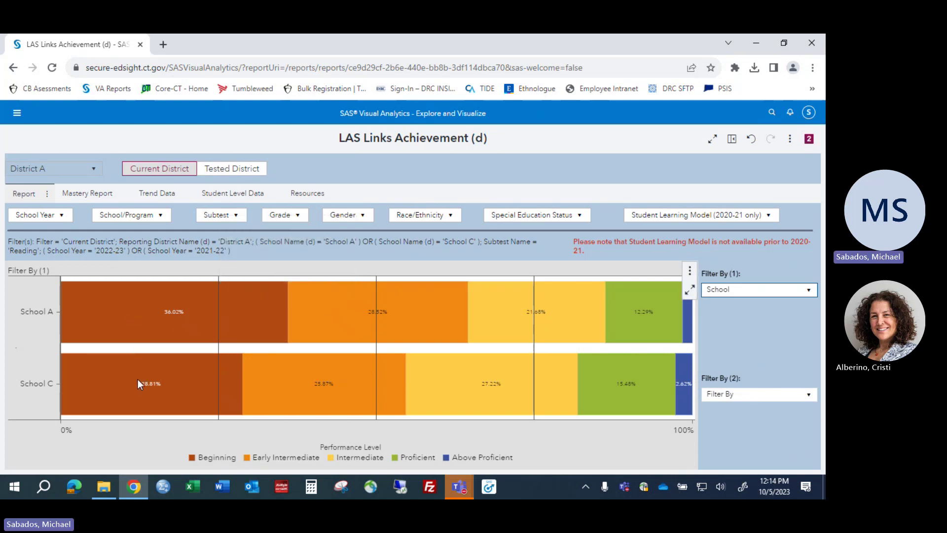
pyautogui.click(809, 395)
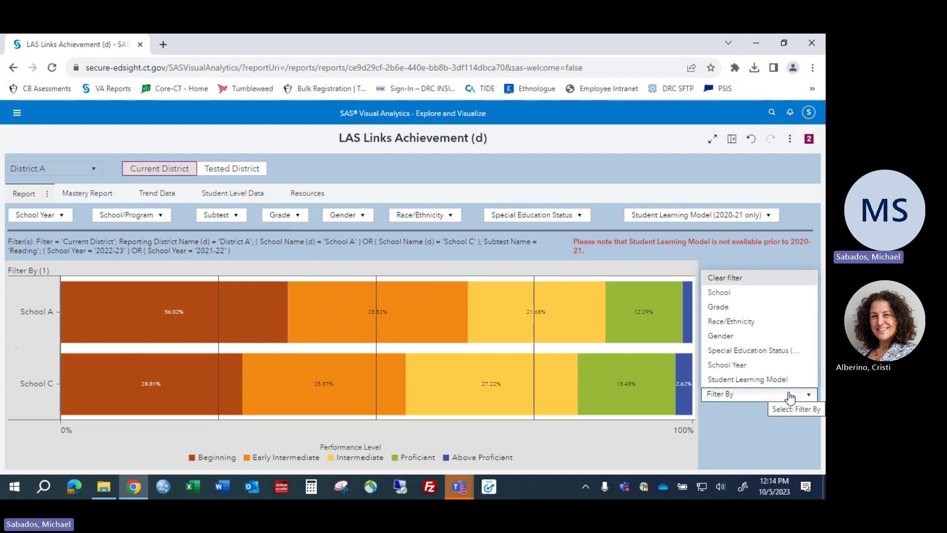
pyautogui.click(765, 364)
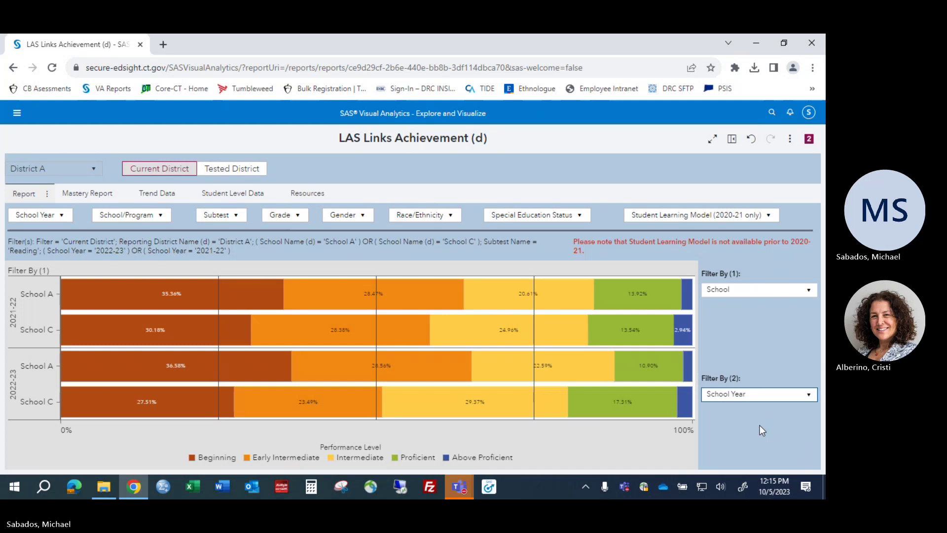
# Step: Filter the school and year comparison to grade 06
pyautogui.moveTo(179, 330)
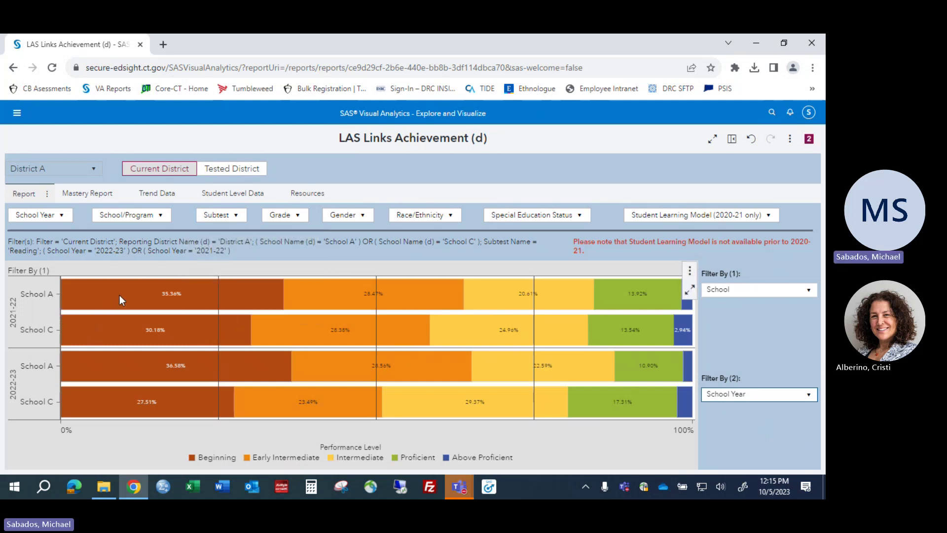
pyautogui.moveTo(120, 294)
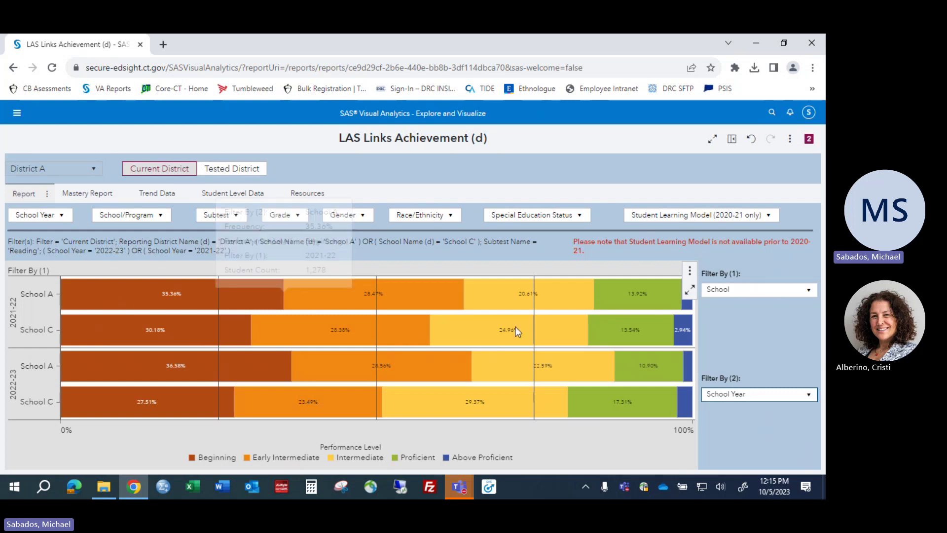
pyautogui.moveTo(667, 305)
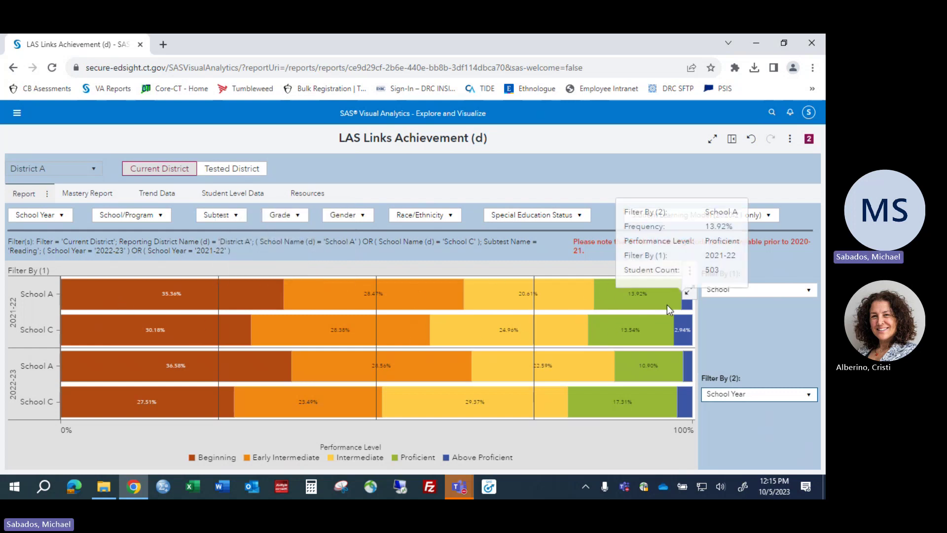
pyautogui.click(297, 217)
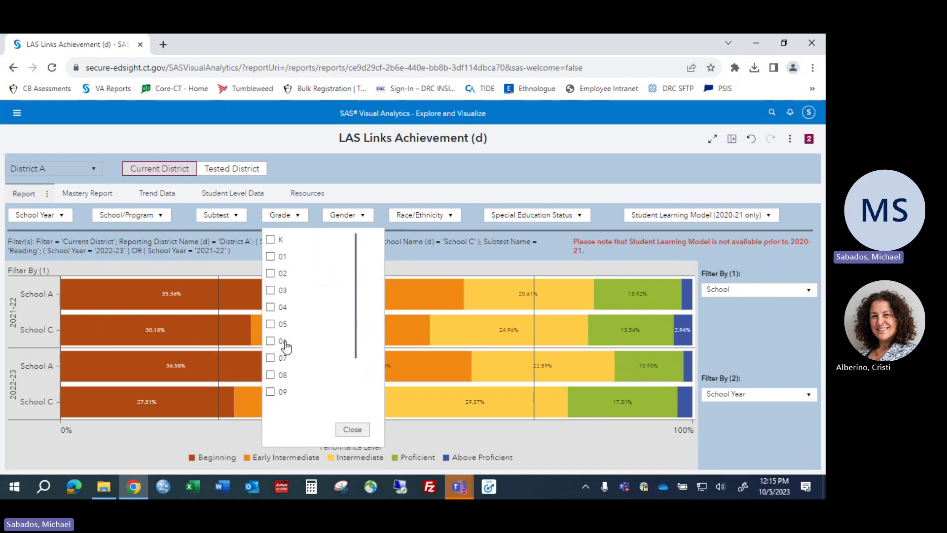
pyautogui.click(352, 429)
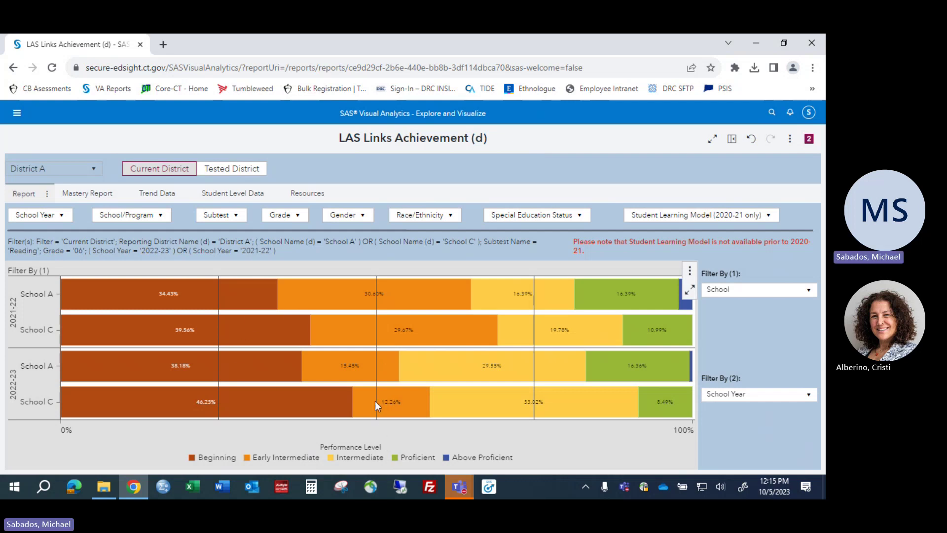
# Step: Switch the grade 06 comparison of School A and School C to Tested District results
pyautogui.moveTo(542, 336)
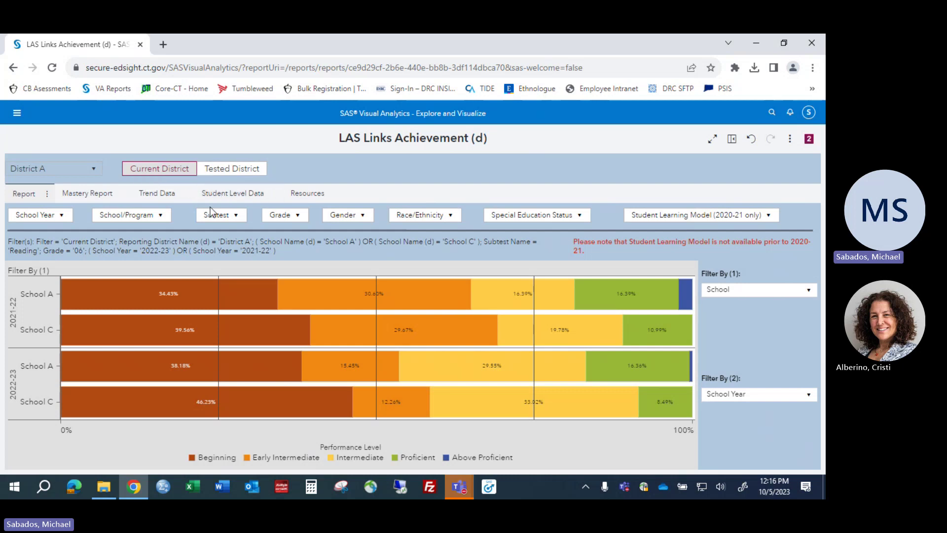
pyautogui.click(233, 169)
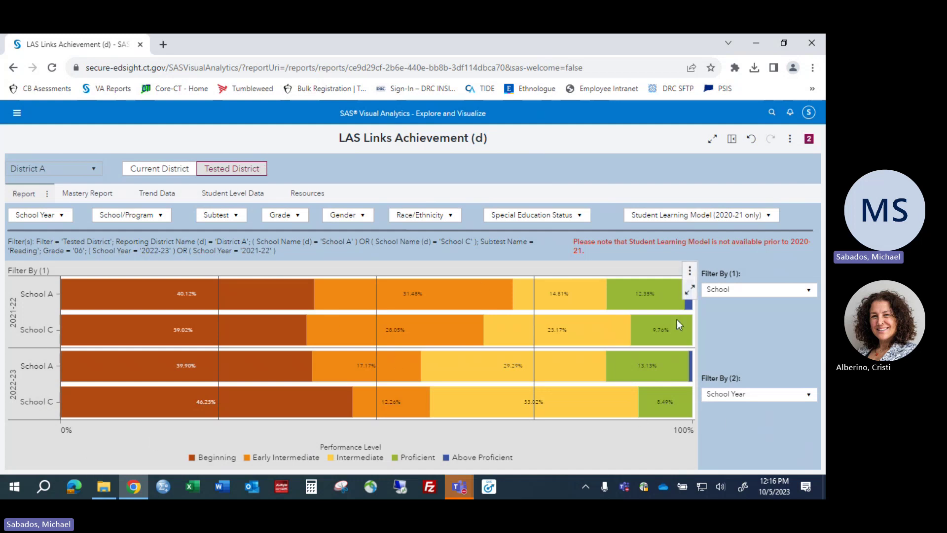
pyautogui.moveTo(585, 342)
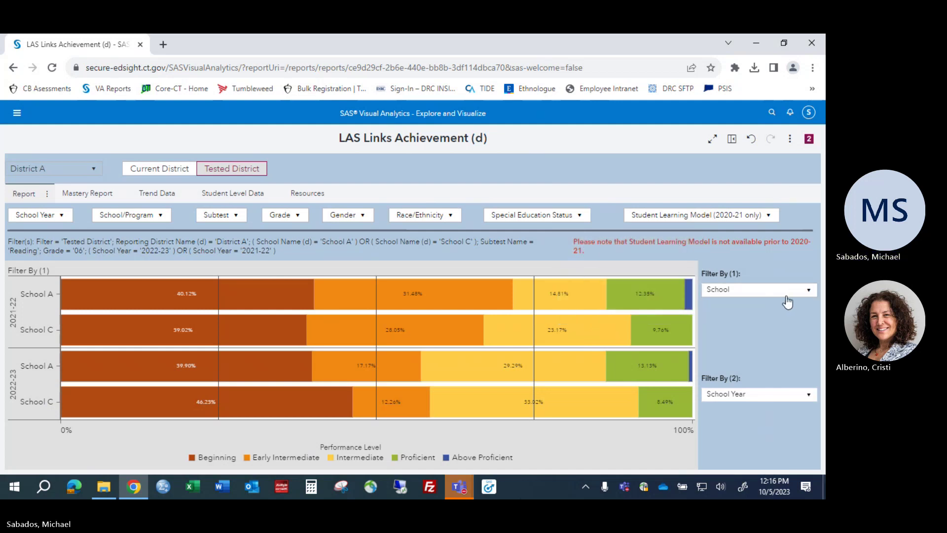
# Step: Clear the School and School Year breakdowns from the performance chart
pyautogui.click(810, 294)
pyautogui.click(761, 301)
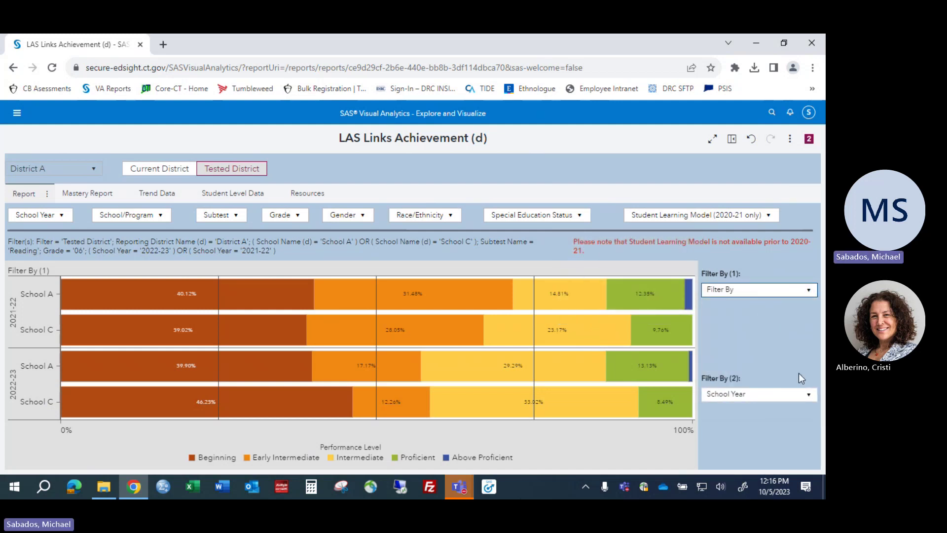
pyautogui.click(806, 394)
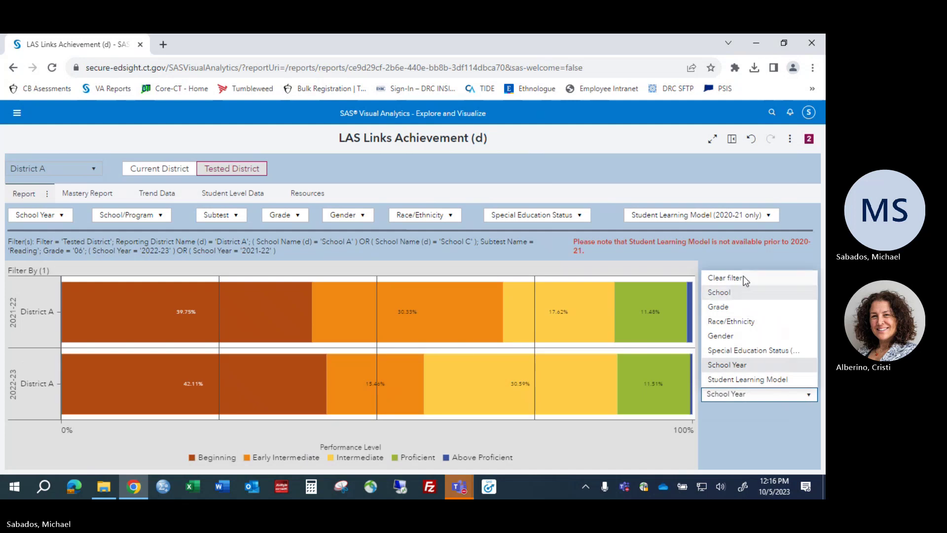
pyautogui.click(741, 277)
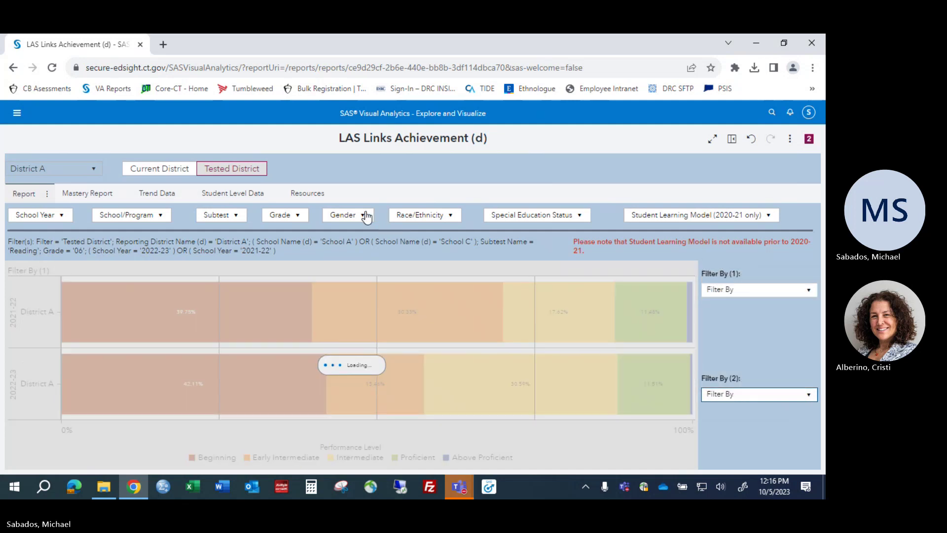
# Step: Remove grade 06 from the Grade filter
pyautogui.click(302, 220)
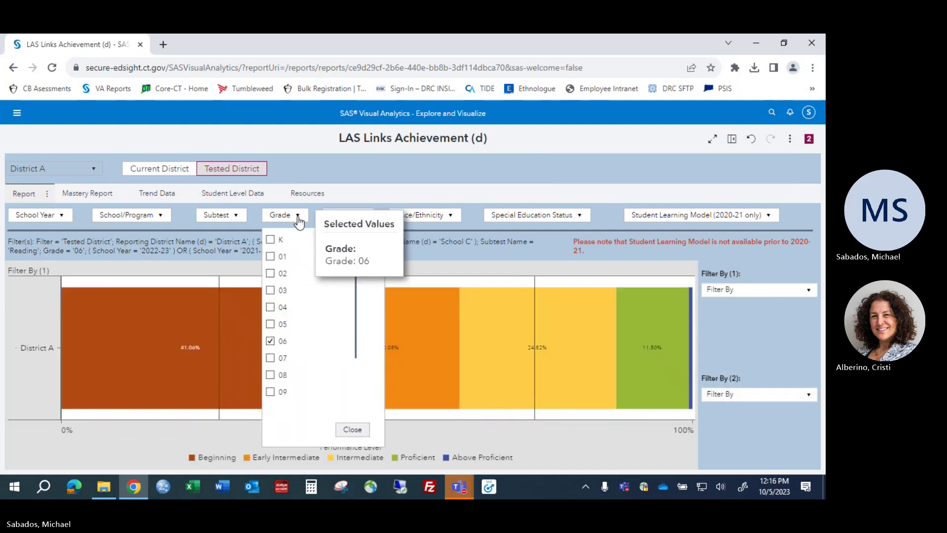
pyautogui.click(282, 341)
pyautogui.click(341, 430)
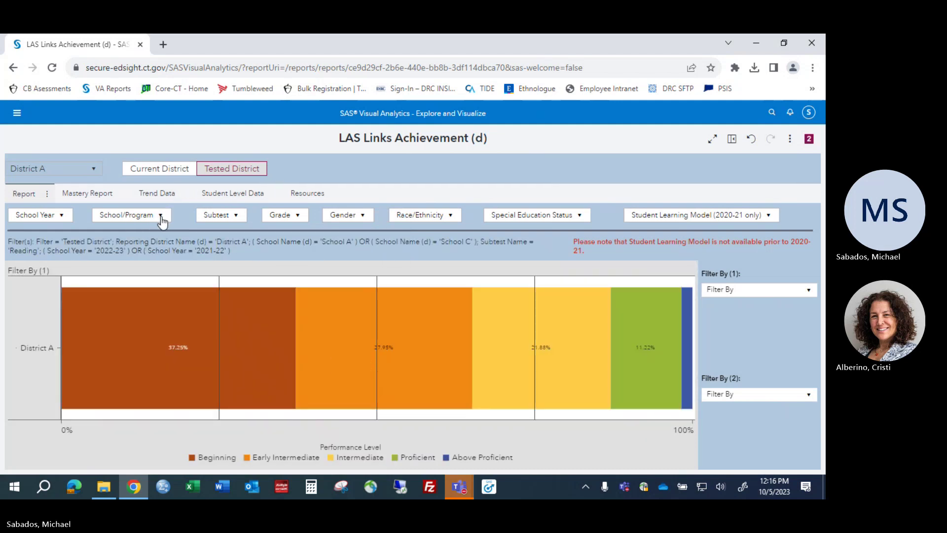
# Step: Remove School A and School C from the School/Program filter to show the whole district
pyautogui.click(160, 216)
pyautogui.click(147, 239)
pyautogui.click(122, 276)
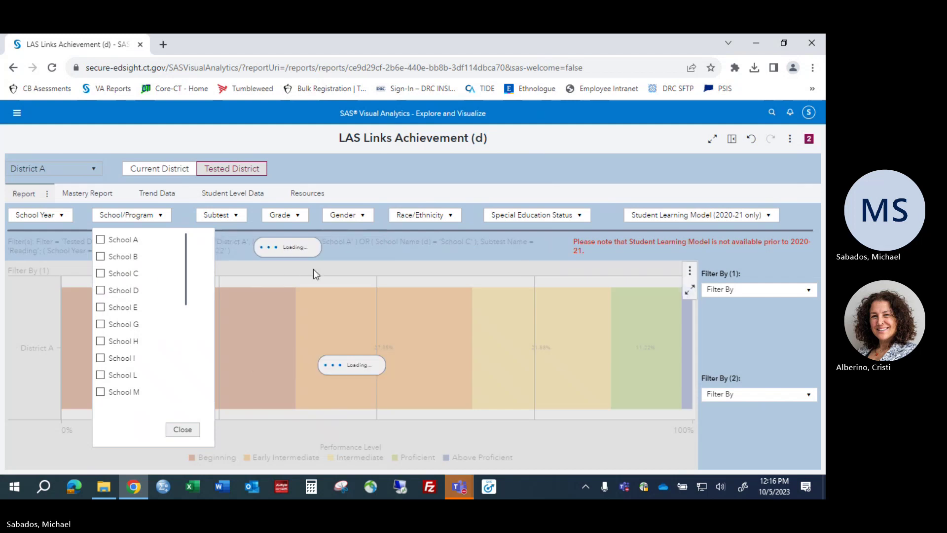
# Step: Close the school filter list and open the Mastery Report for District A
pyautogui.click(482, 252)
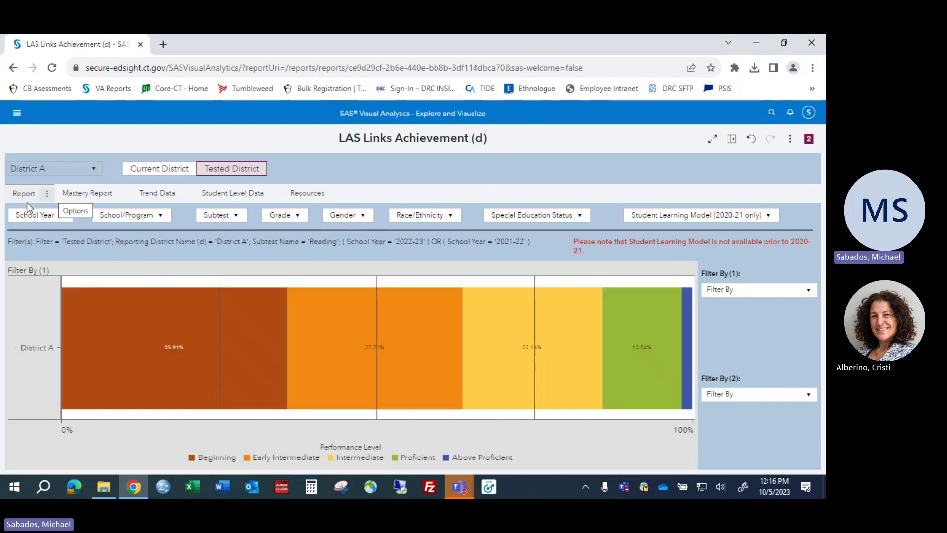
pyautogui.click(84, 193)
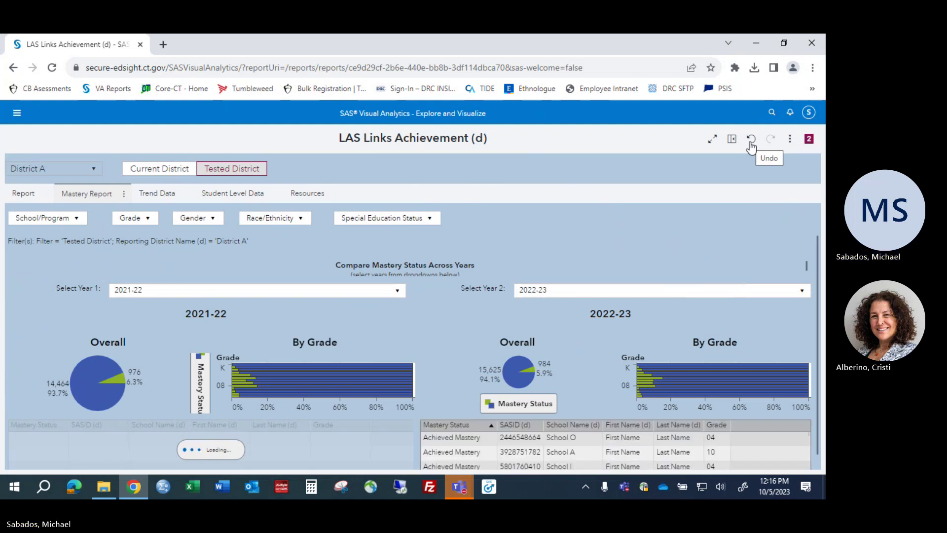
pyautogui.click(808, 267)
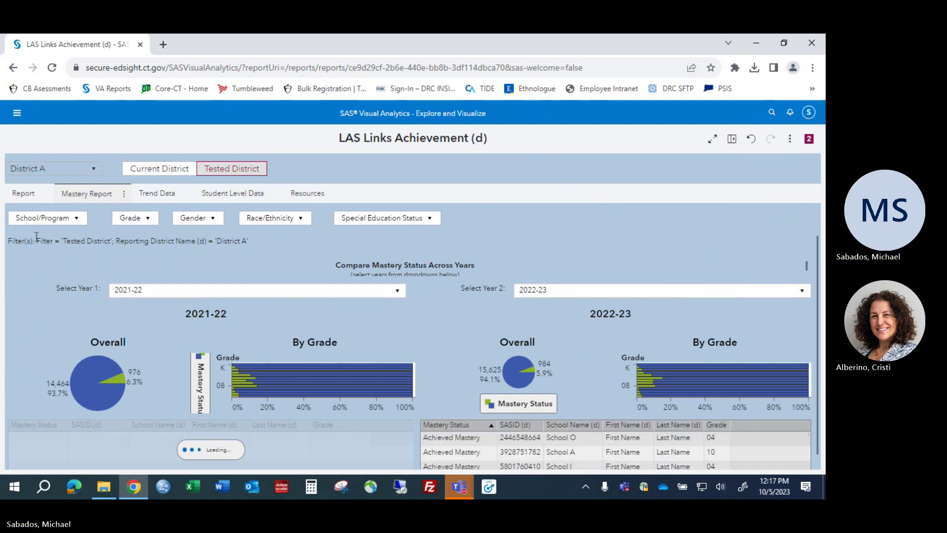
# Step: Filter the Mastery Report to School B
pyautogui.click(74, 220)
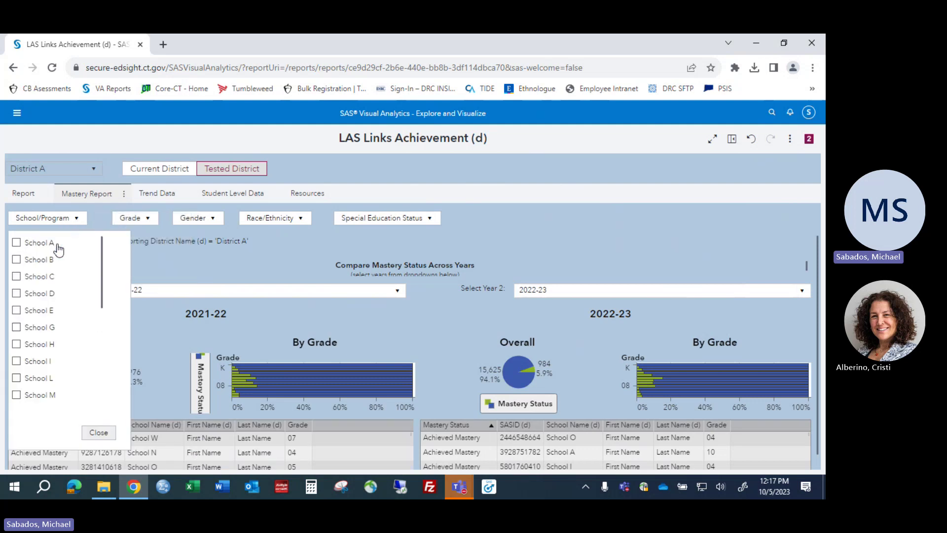
pyautogui.click(47, 265)
pyautogui.click(98, 432)
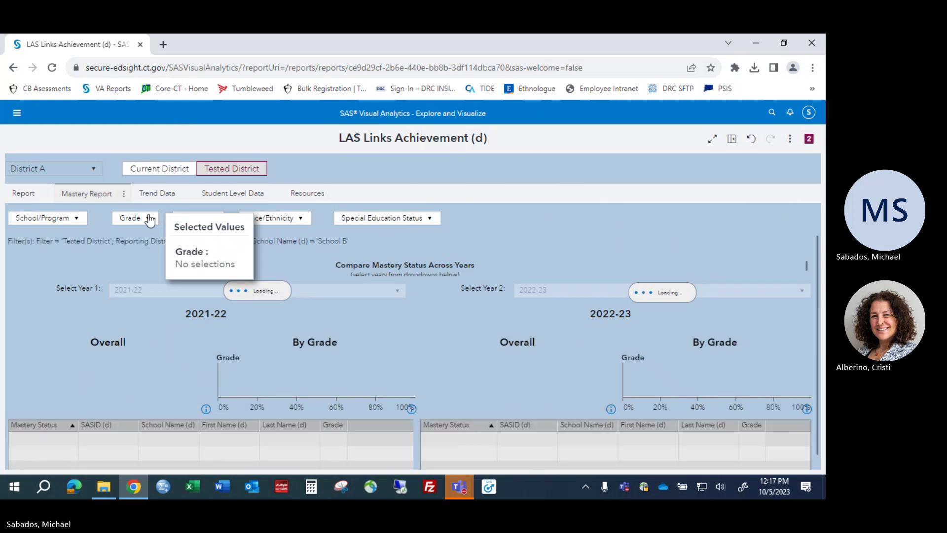
# Step: Switch the Mastery Report's school filter to School A and set the second comparison year to 2022-23
pyautogui.click(76, 218)
pyautogui.click(38, 243)
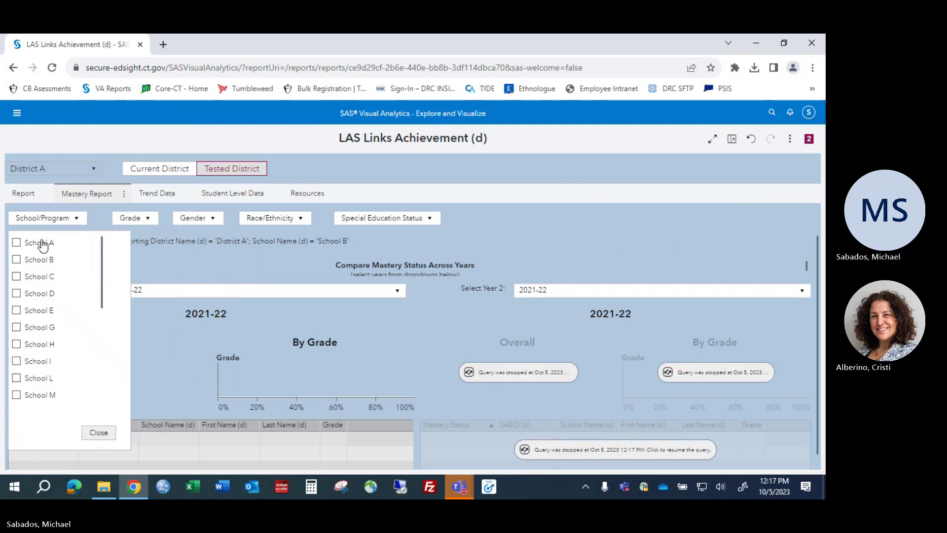
pyautogui.click(98, 432)
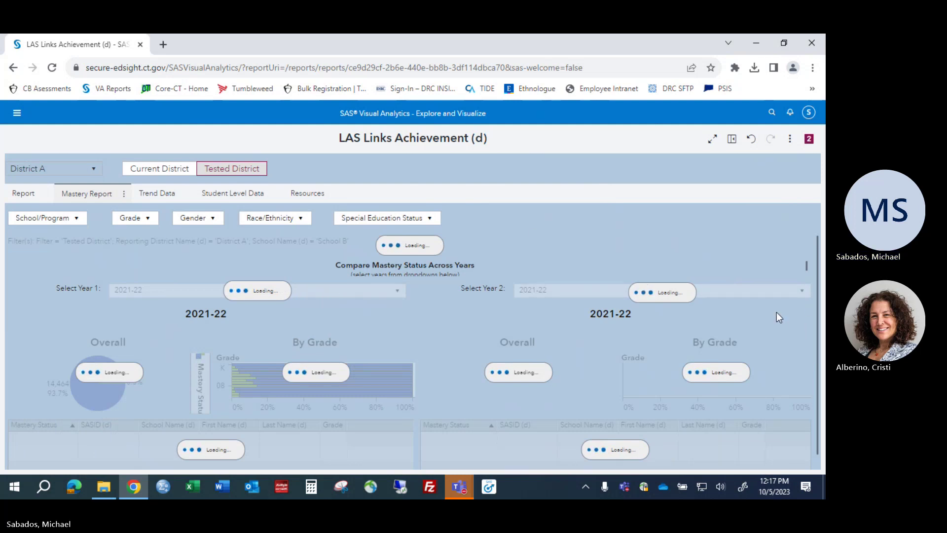
pyautogui.click(800, 298)
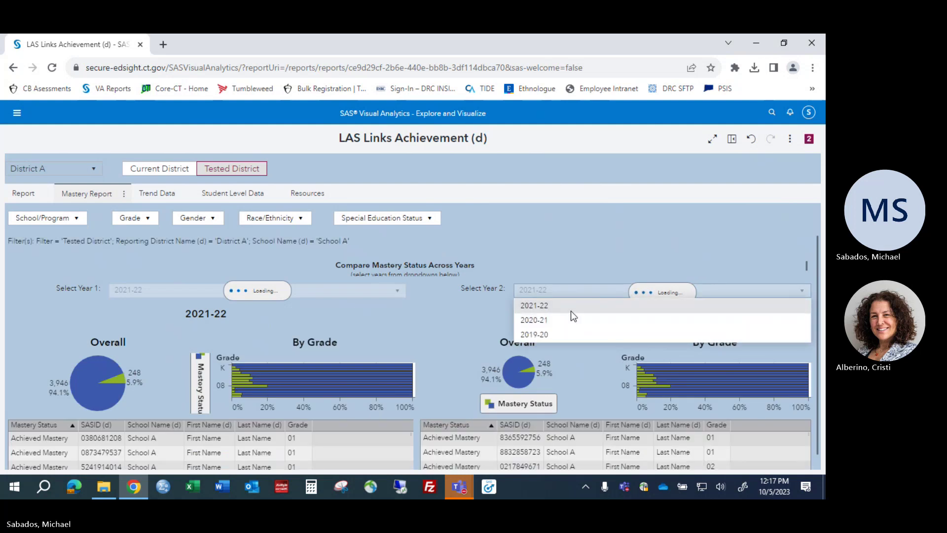
pyautogui.click(558, 307)
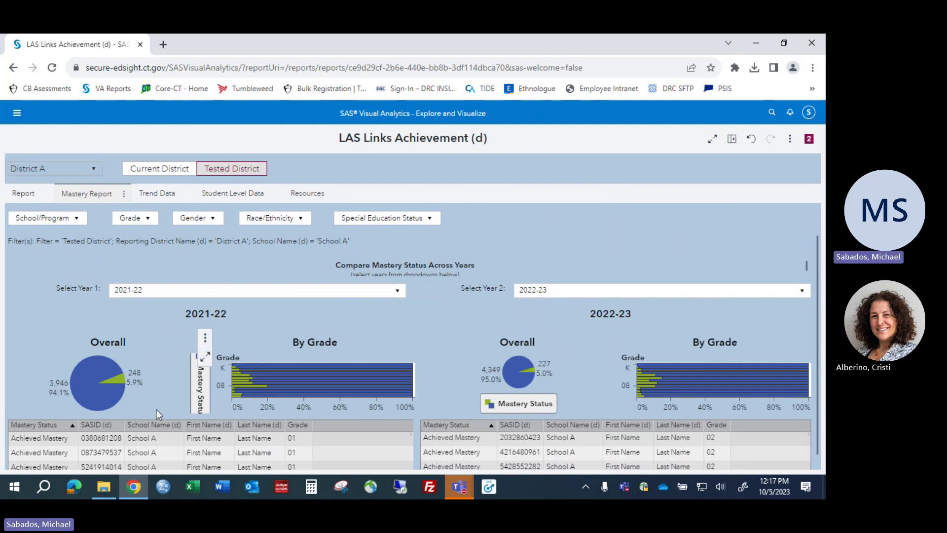
# Step: View the student details behind the Achieved Mastery slice of the 2022-23 overall chart and check their export options
pyautogui.moveTo(521, 386)
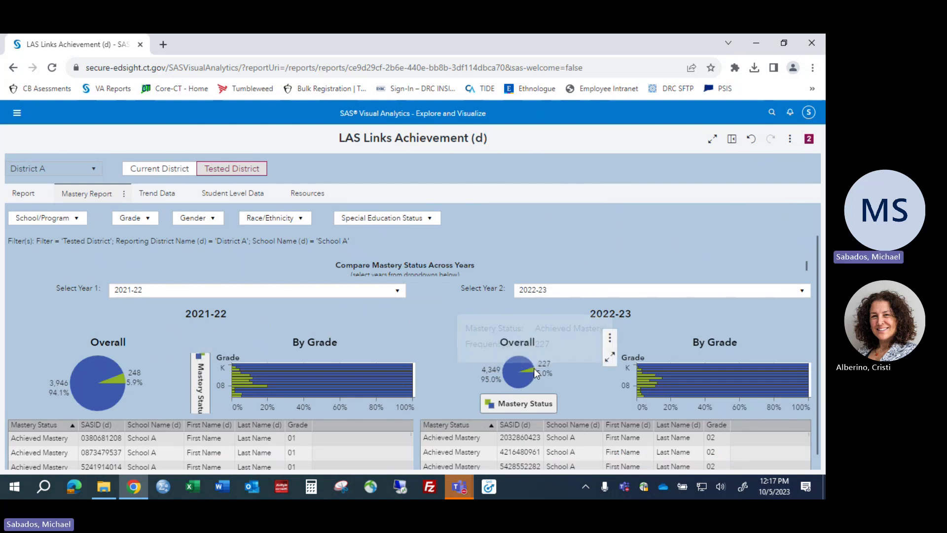
pyautogui.click(533, 368)
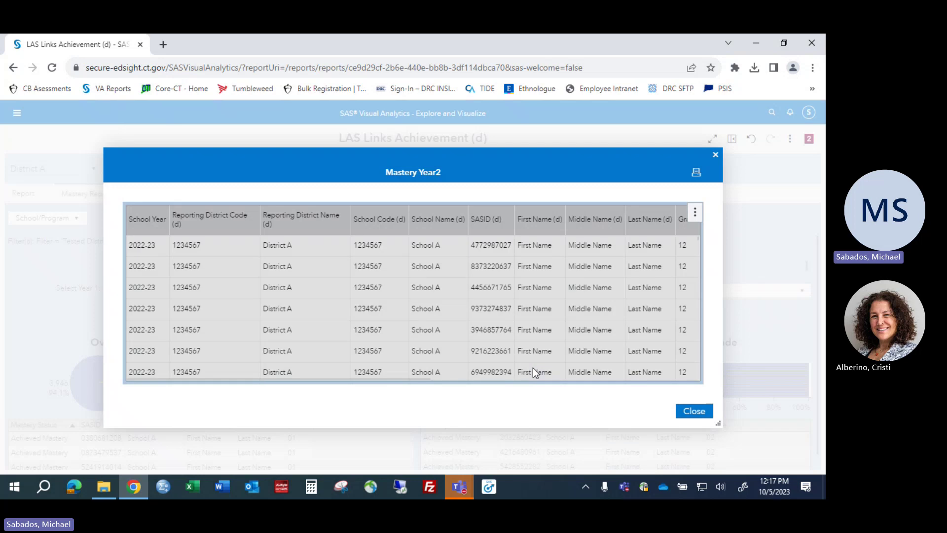
pyautogui.click(695, 213)
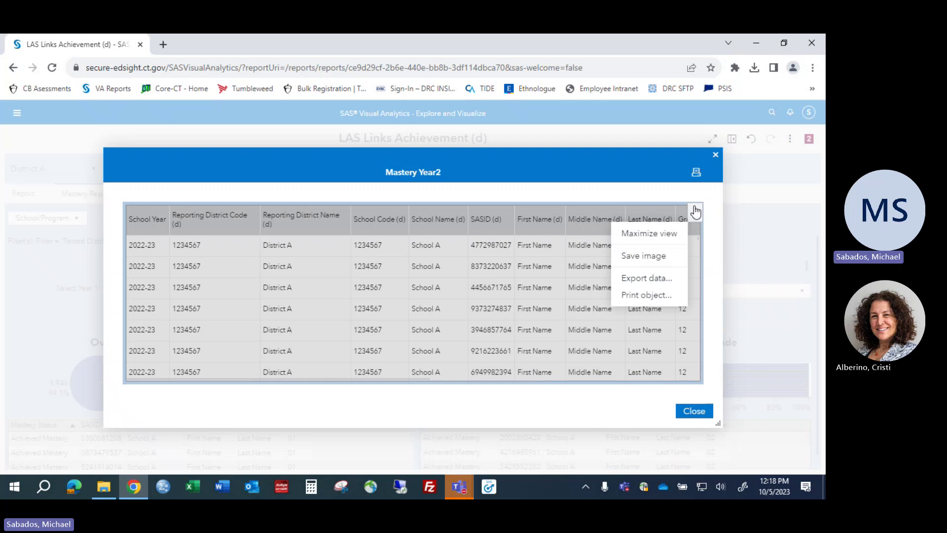
pyautogui.click(700, 412)
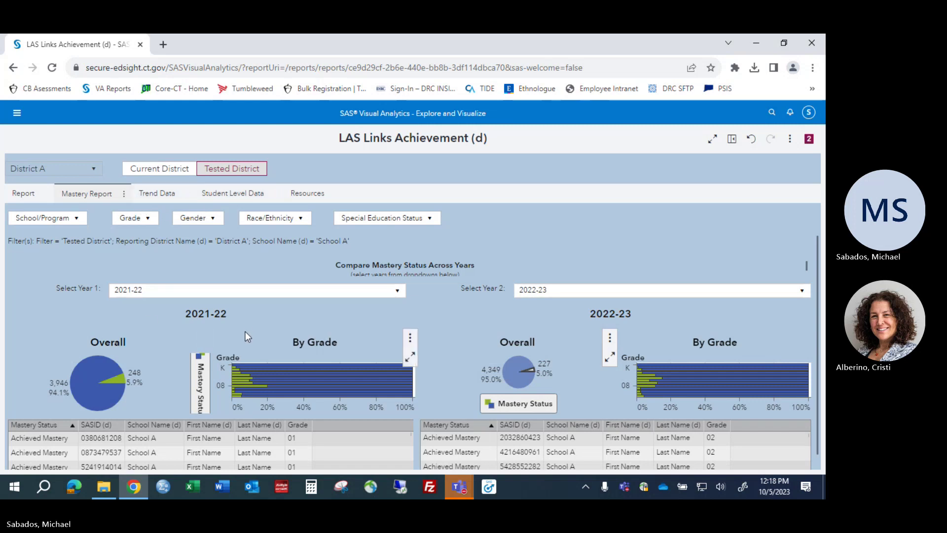
# Step: Open the Trend Data page and review its School Year, School/Program, Subtest, Grade and Race/Ethnicity filters
pyautogui.scroll(-1, 245, 331)
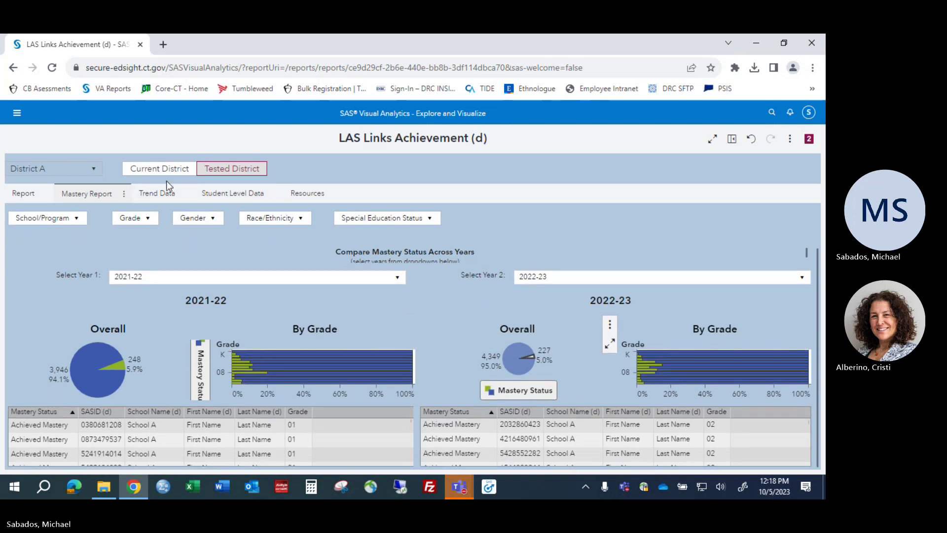
pyautogui.click(152, 192)
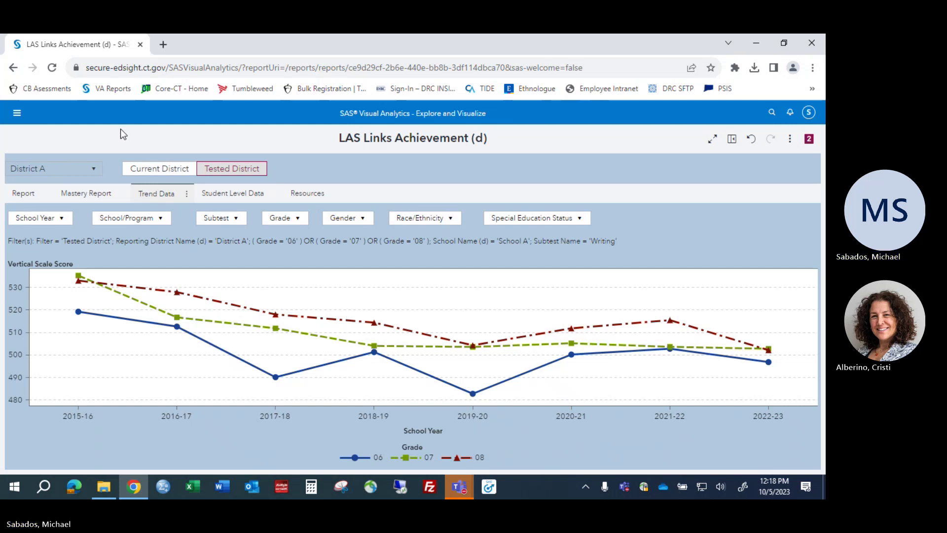
pyautogui.click(62, 222)
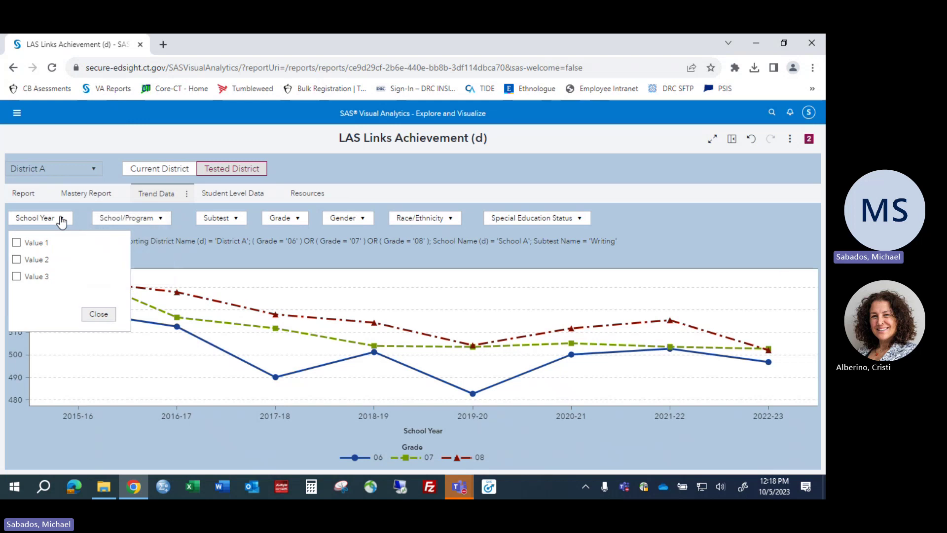
pyautogui.click(139, 141)
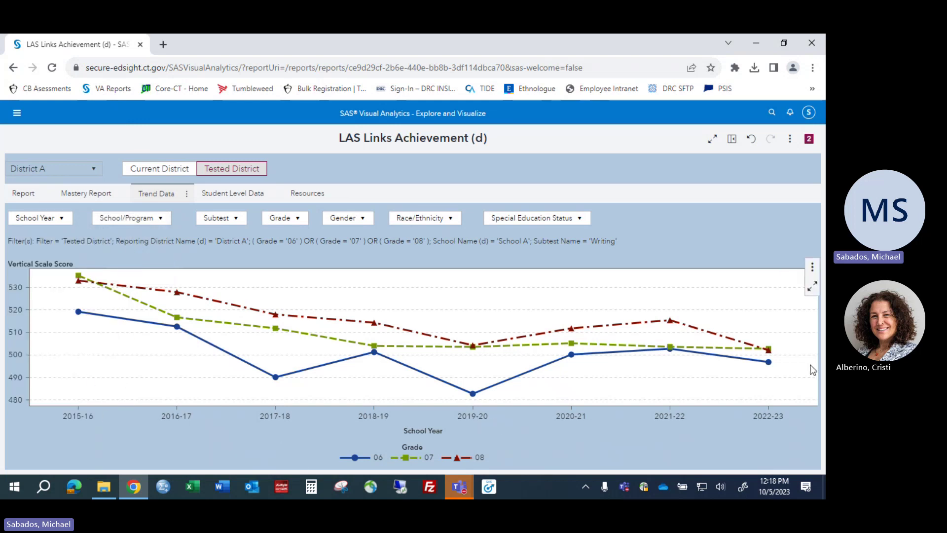
pyautogui.click(160, 219)
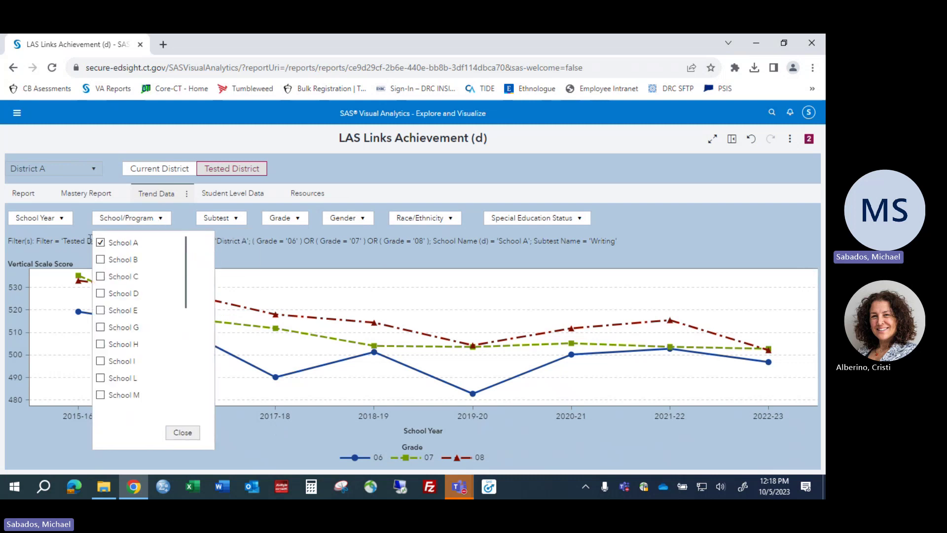
pyautogui.click(343, 178)
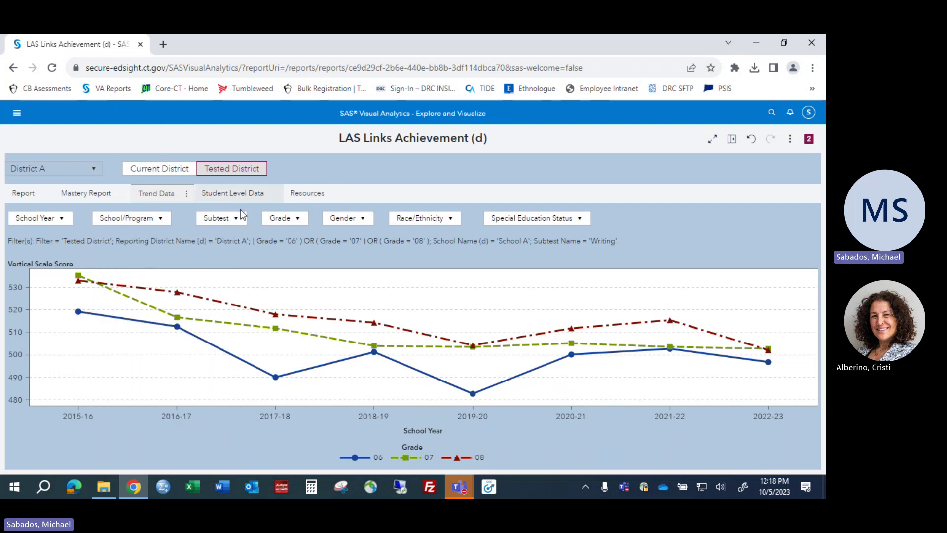
pyautogui.click(236, 219)
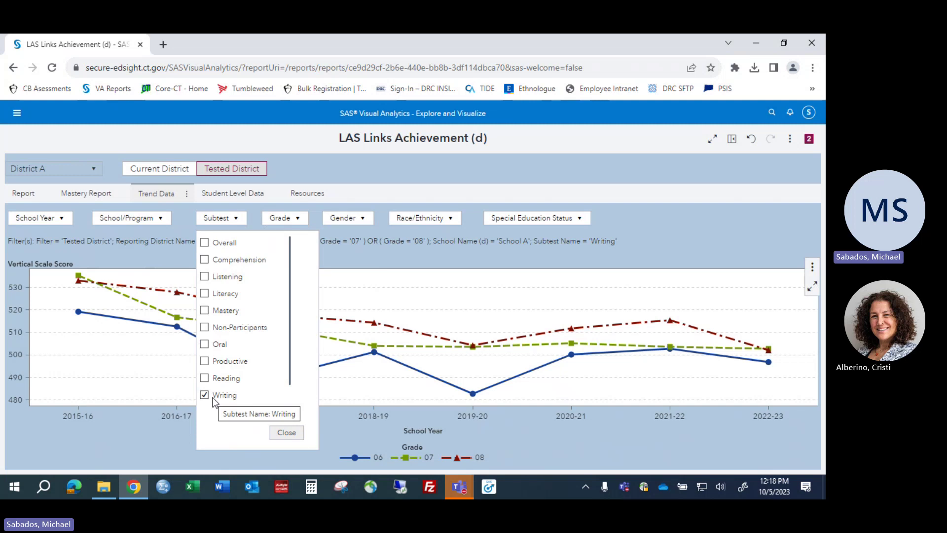
pyautogui.click(286, 432)
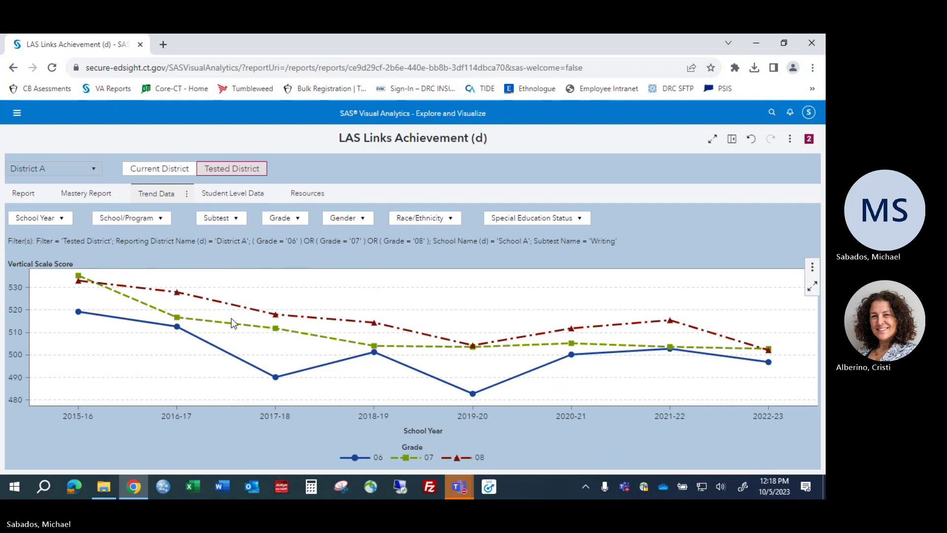
pyautogui.click(300, 219)
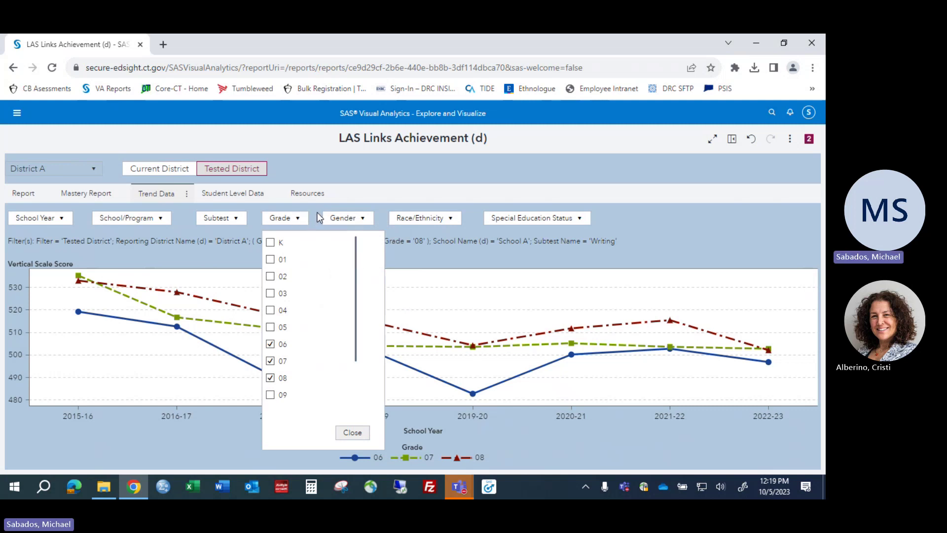
pyautogui.click(366, 169)
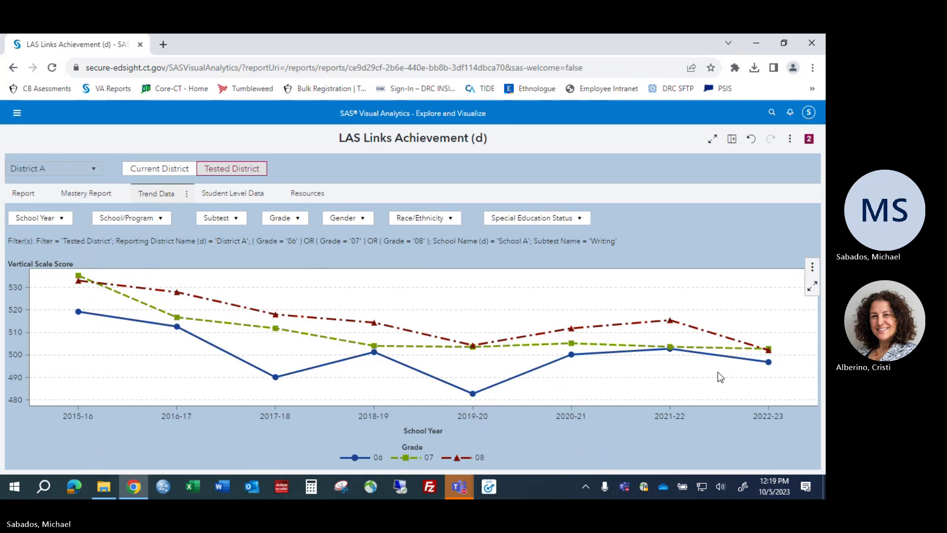
pyautogui.moveTo(349, 223)
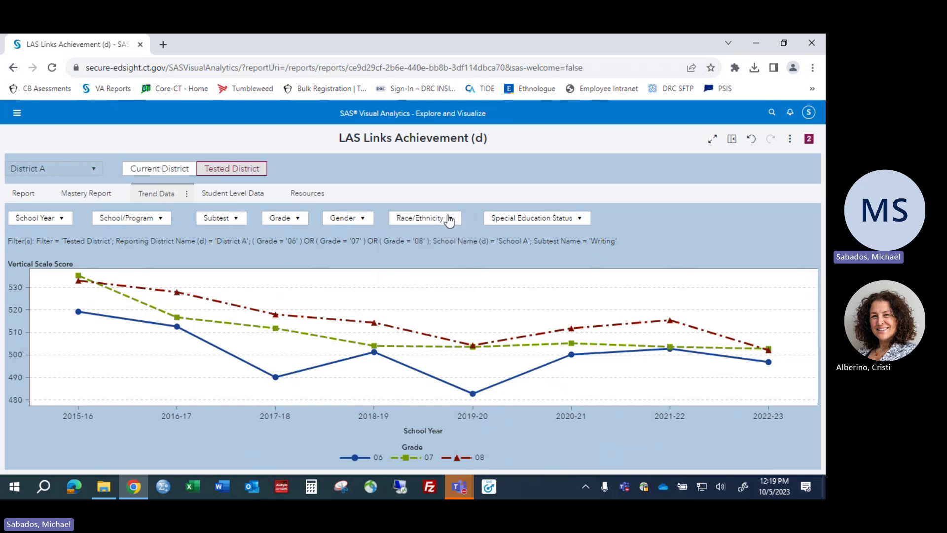
pyautogui.click(451, 219)
pyautogui.click(481, 190)
# Step: Filter the trend chart to Non-Special Education students and show the chart's export options
pyautogui.click(580, 220)
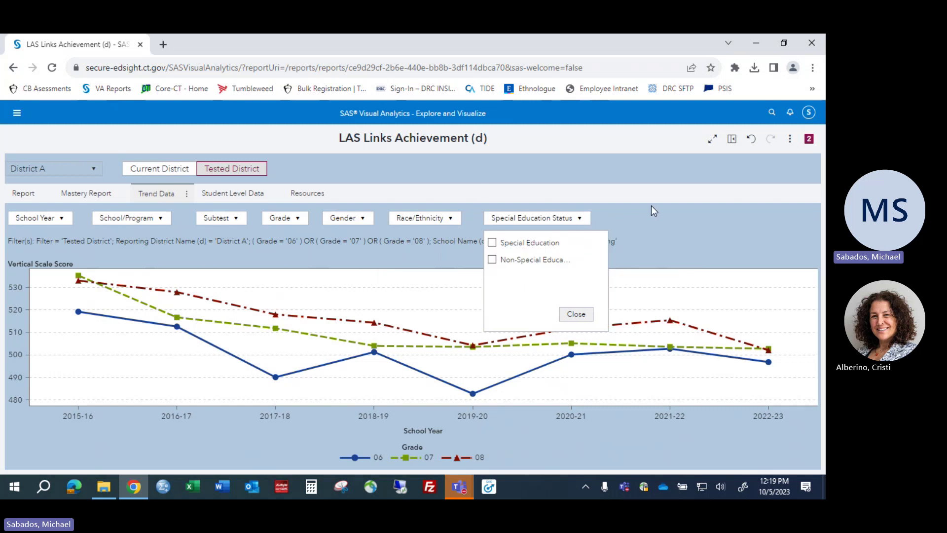
pyautogui.click(492, 259)
pyautogui.click(589, 315)
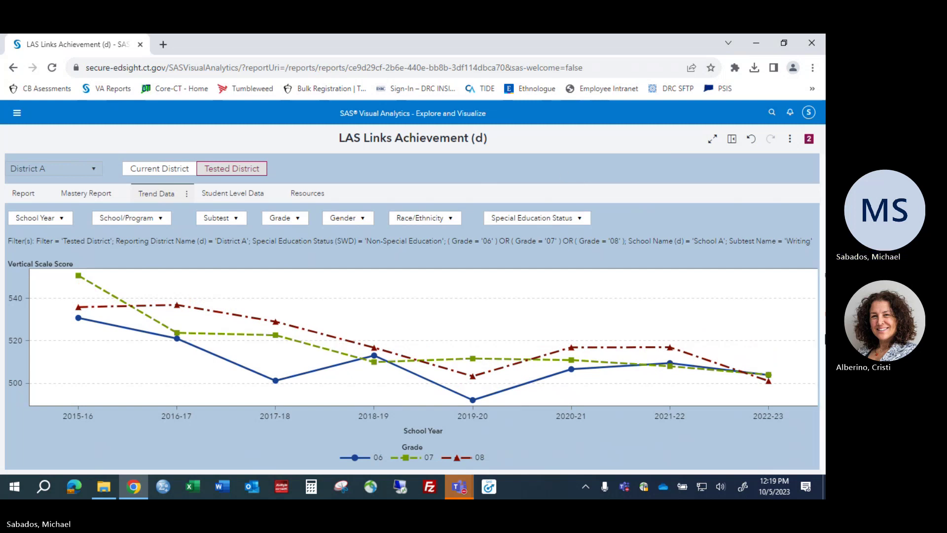
pyautogui.click(810, 269)
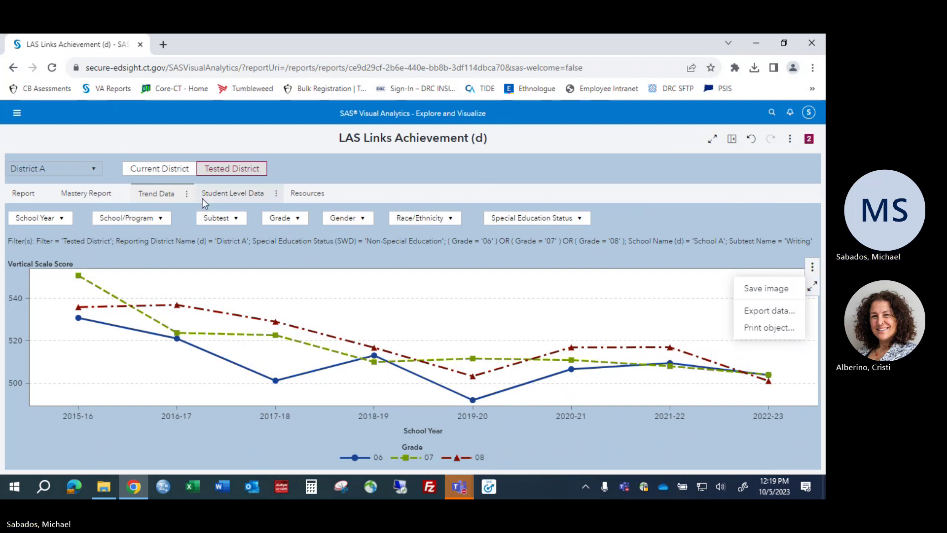
# Step: Open the Student Level Data page and examine its SASID search field and School Year filter options
pyautogui.click(240, 192)
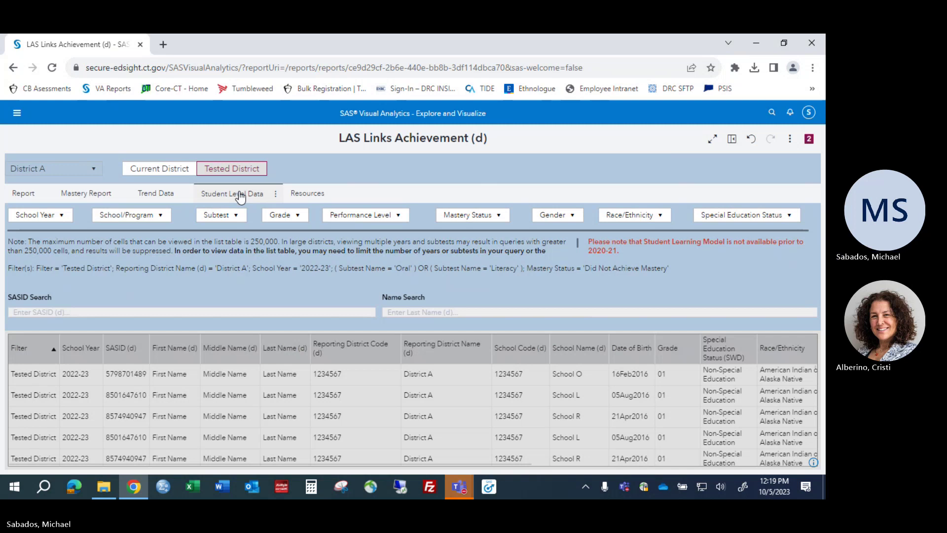
pyautogui.click(47, 310)
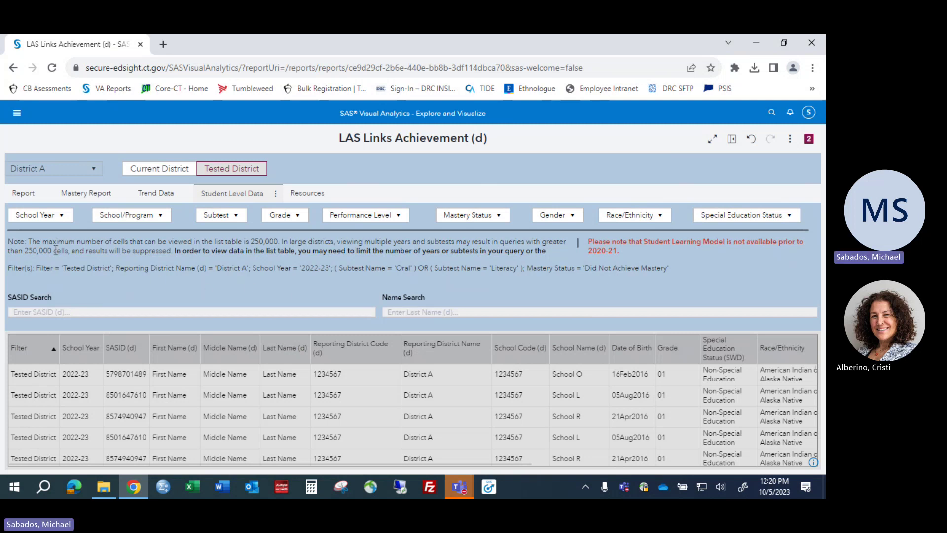
pyautogui.click(64, 217)
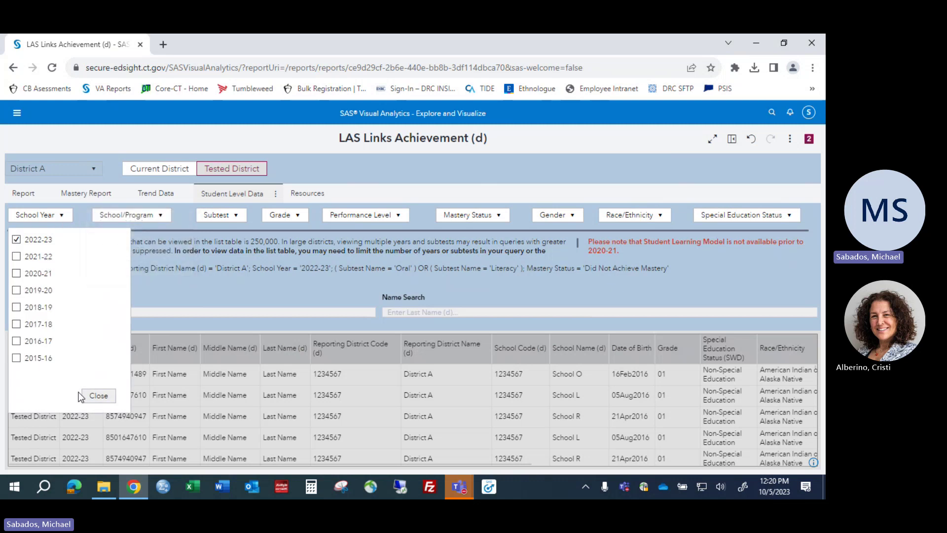
pyautogui.click(100, 397)
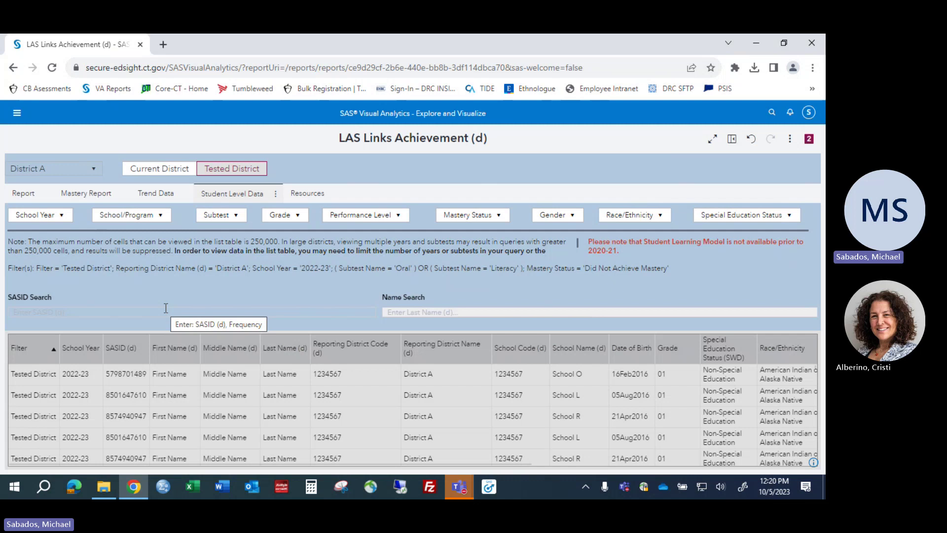
pyautogui.click(65, 217)
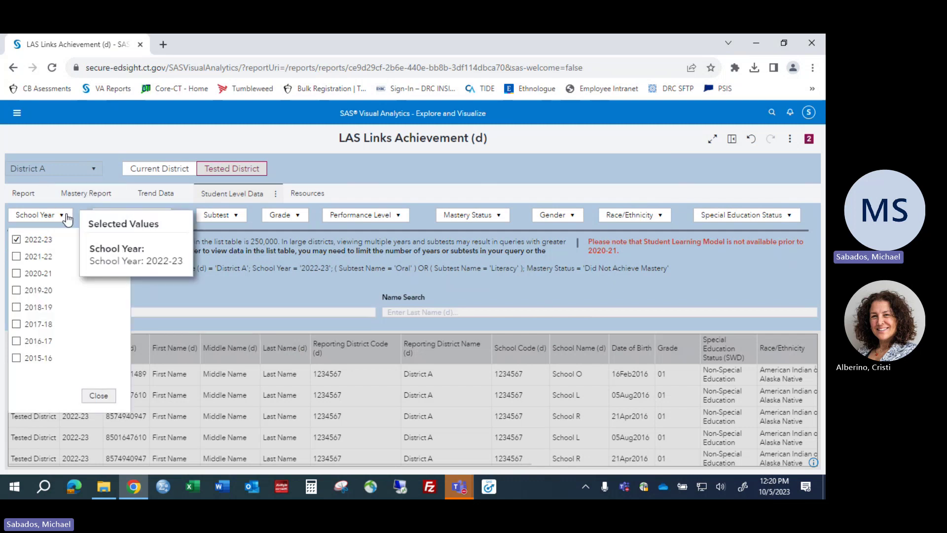
pyautogui.click(271, 295)
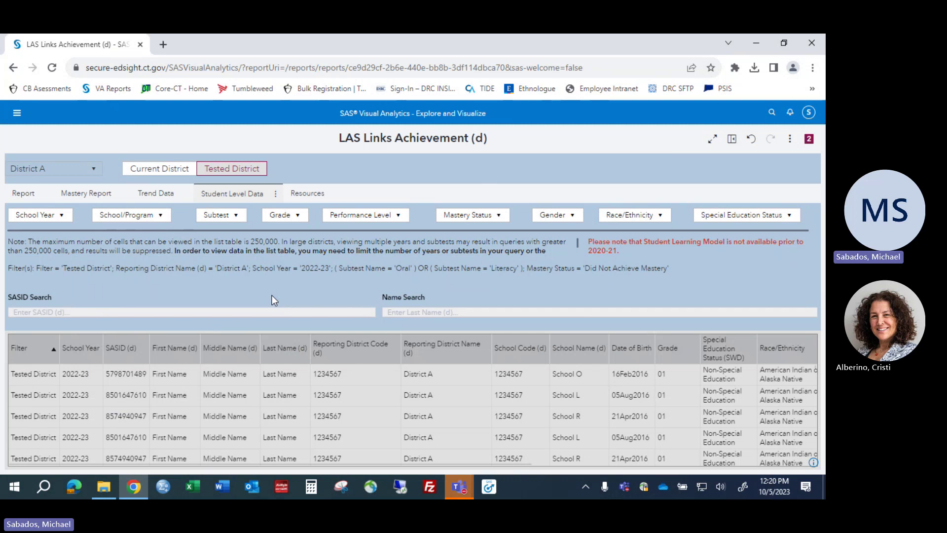
pyautogui.click(59, 216)
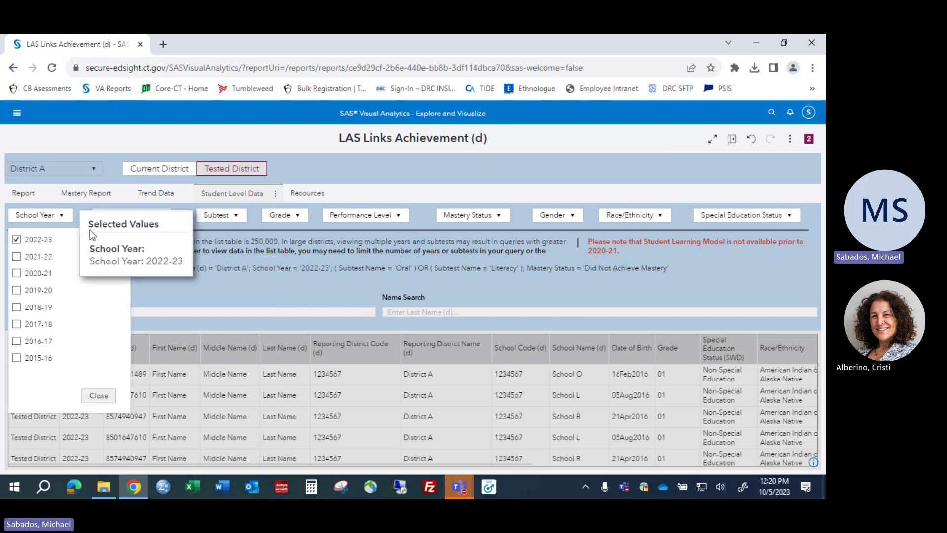
pyautogui.click(265, 290)
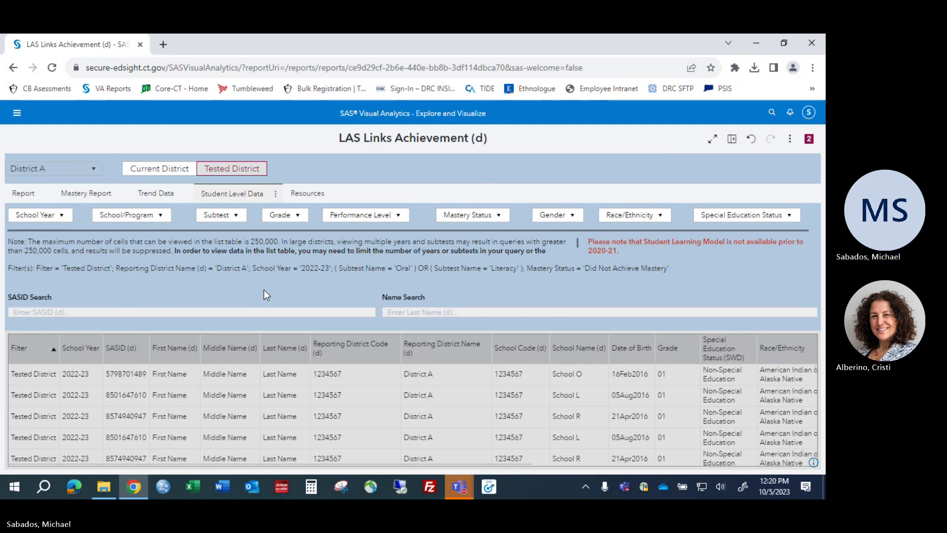
# Step: Review the School/Program filter options and limit the student table to the Writing subtest, clearing Oral and Literacy
pyautogui.click(159, 217)
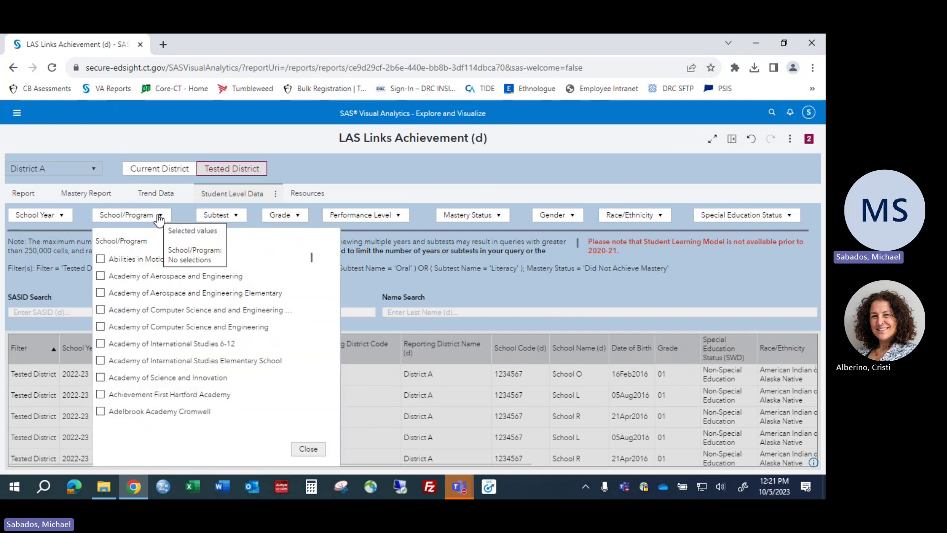
pyautogui.click(159, 217)
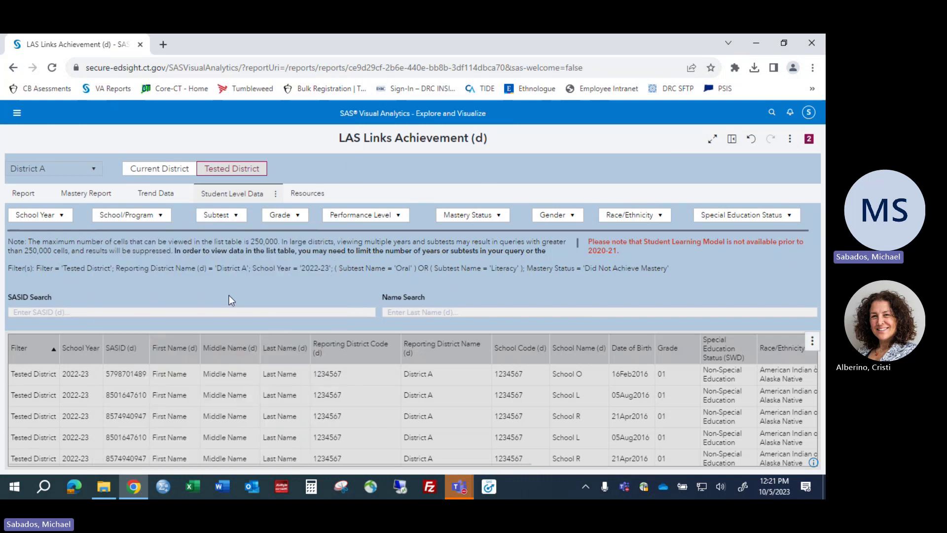
pyautogui.click(236, 217)
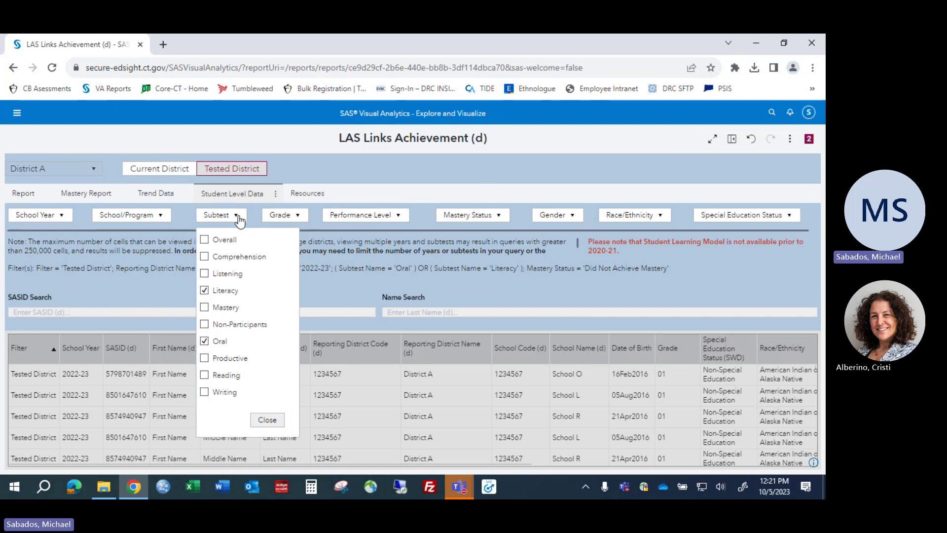
pyautogui.click(206, 341)
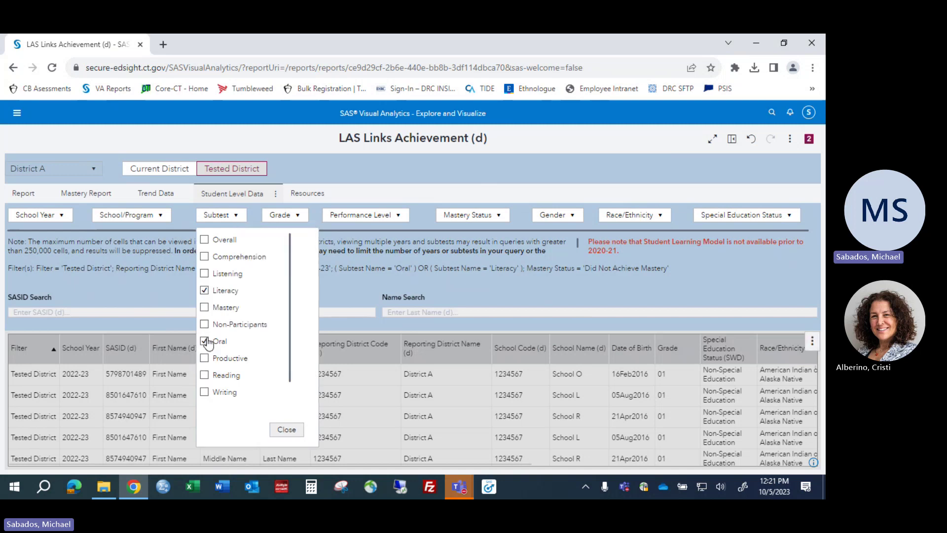
pyautogui.click(219, 293)
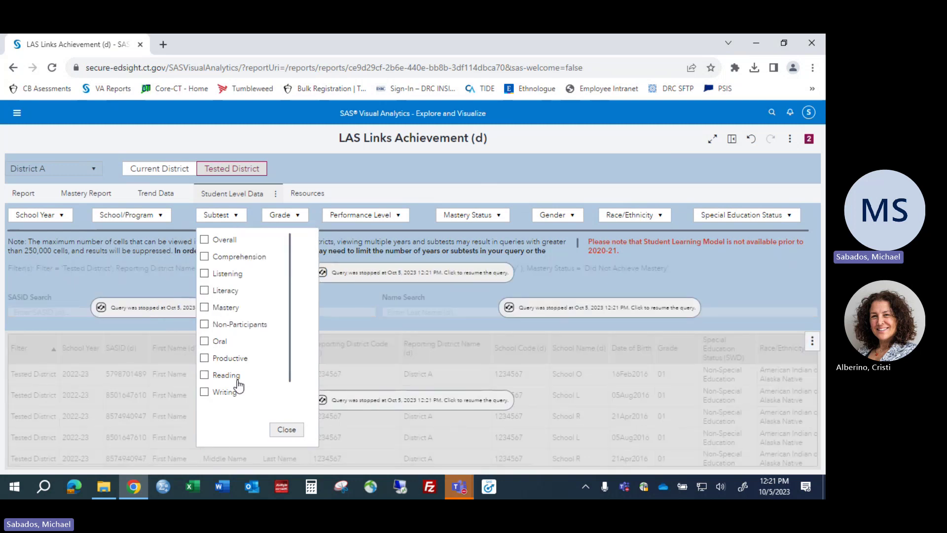
pyautogui.click(224, 395)
pyautogui.click(281, 429)
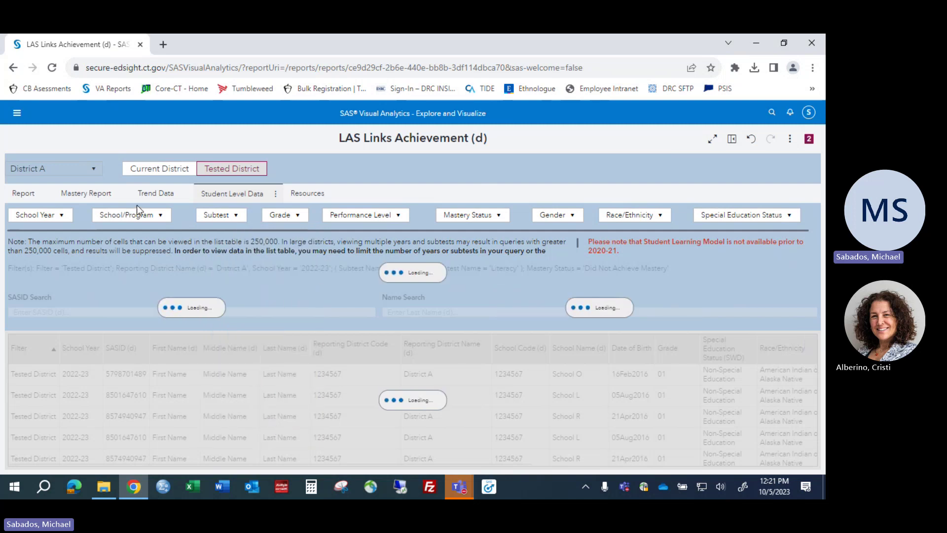
# Step: Switch the student table to Current District and check the School Year and Subtest filter selections
pyautogui.click(159, 171)
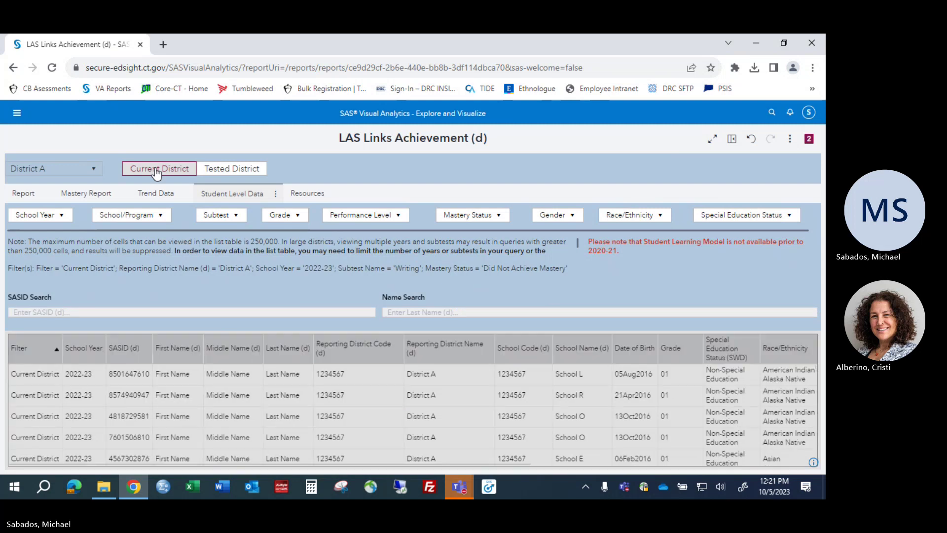
pyautogui.click(61, 216)
pyautogui.click(338, 167)
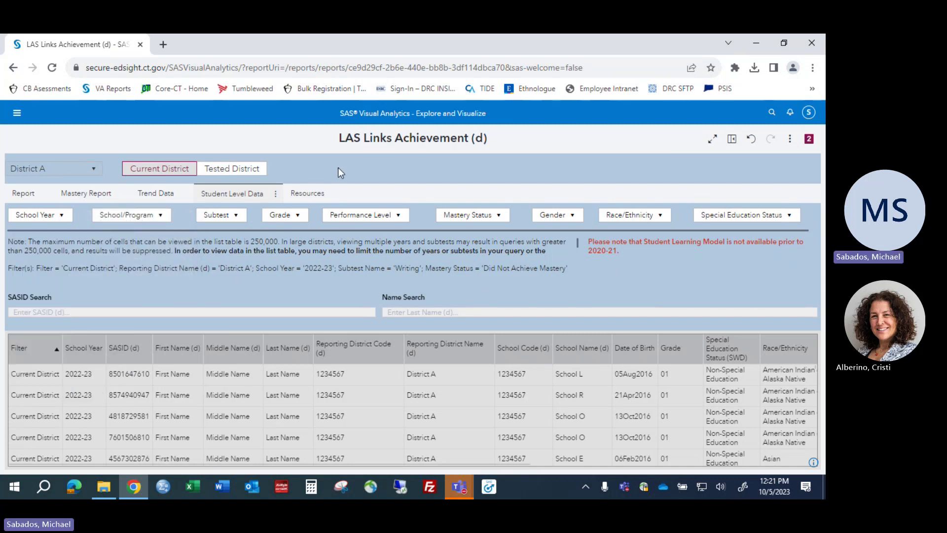
pyautogui.click(239, 220)
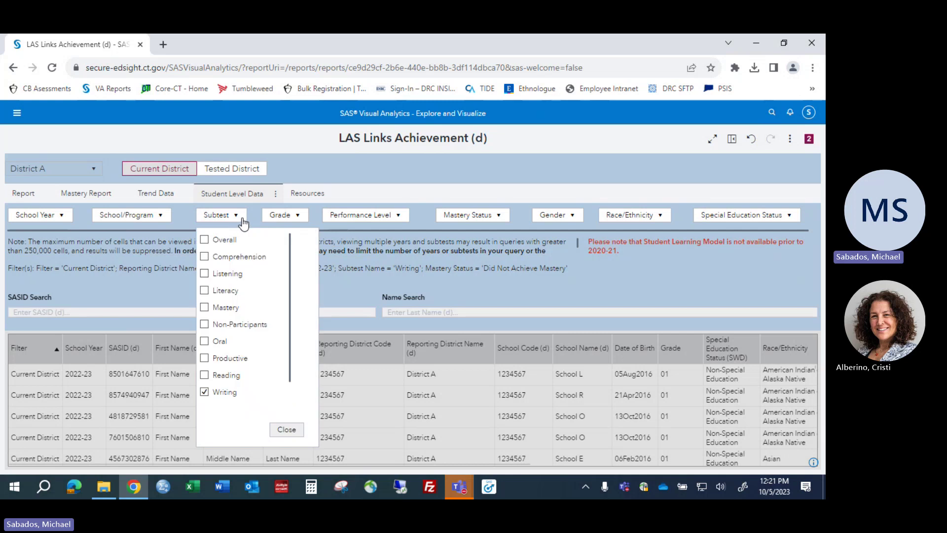
pyautogui.click(389, 173)
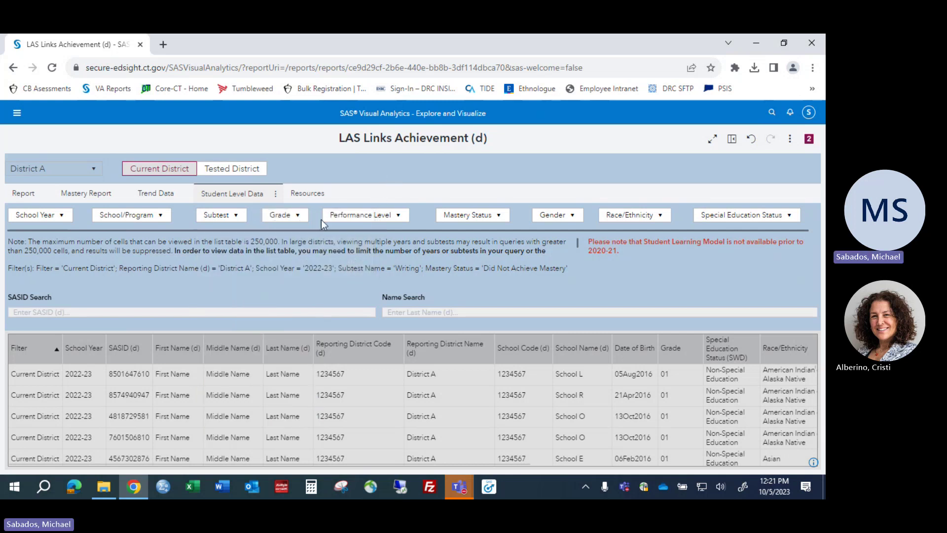
# Step: Filter the student table to grades 09, 10, 11 and 12
pyautogui.click(297, 217)
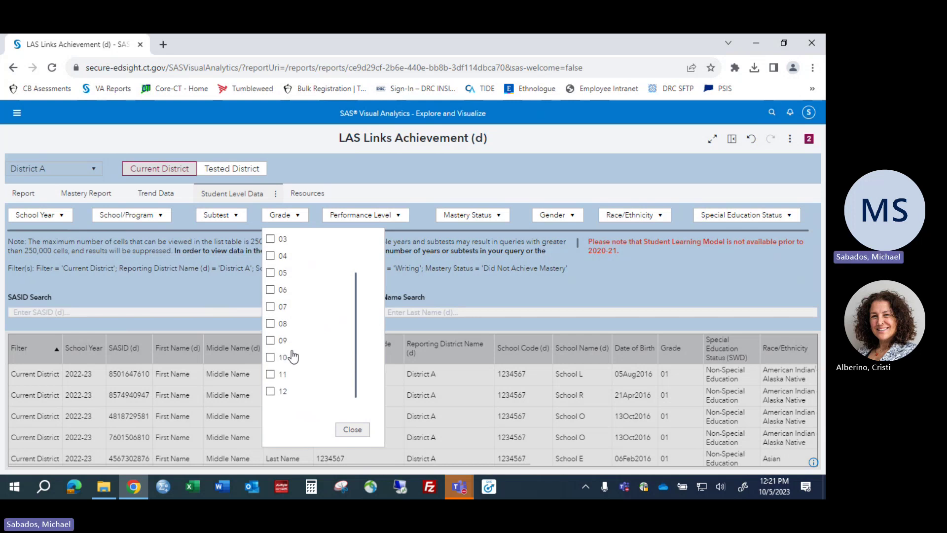
pyautogui.click(282, 341)
pyautogui.click(281, 357)
pyautogui.click(279, 374)
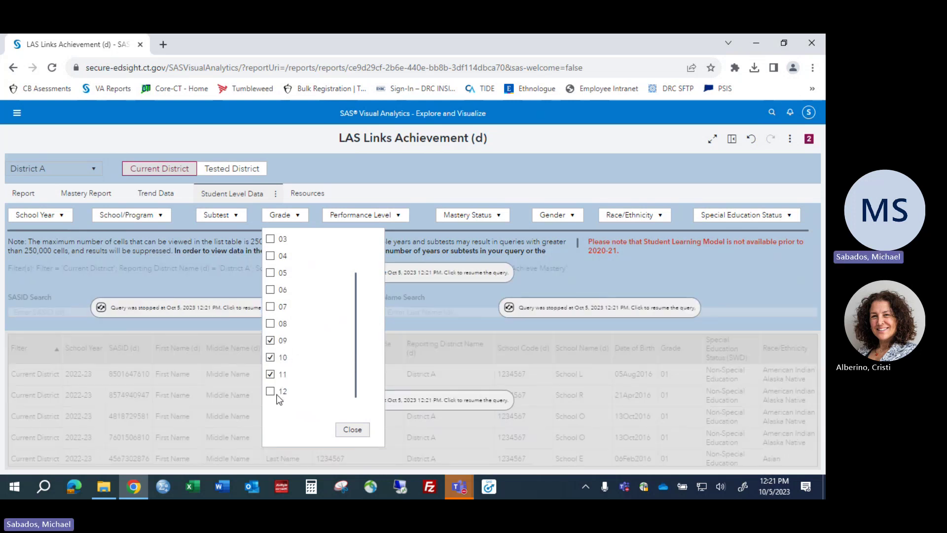
pyautogui.click(276, 391)
pyautogui.click(353, 429)
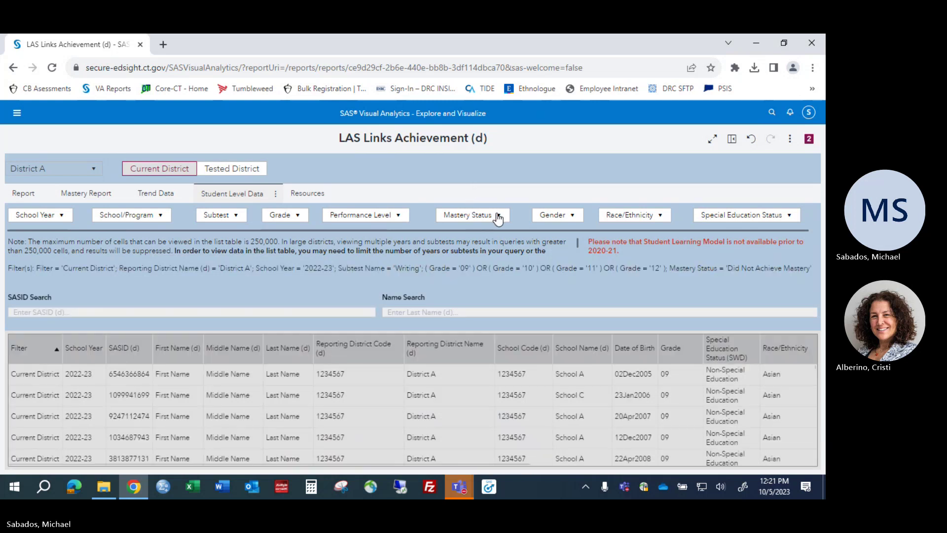
# Step: Check the Mastery Status filter selection and the student table's export options
pyautogui.moveTo(498, 219)
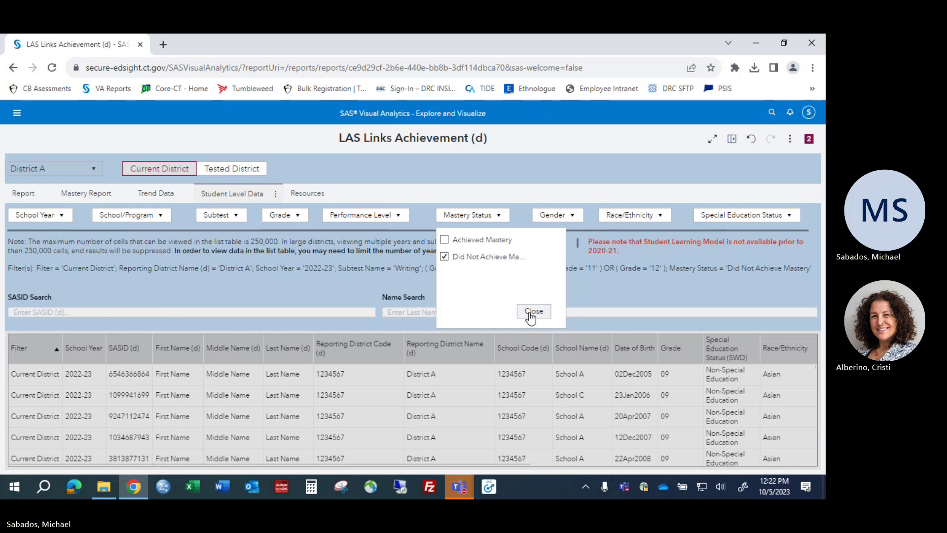
pyautogui.click(533, 312)
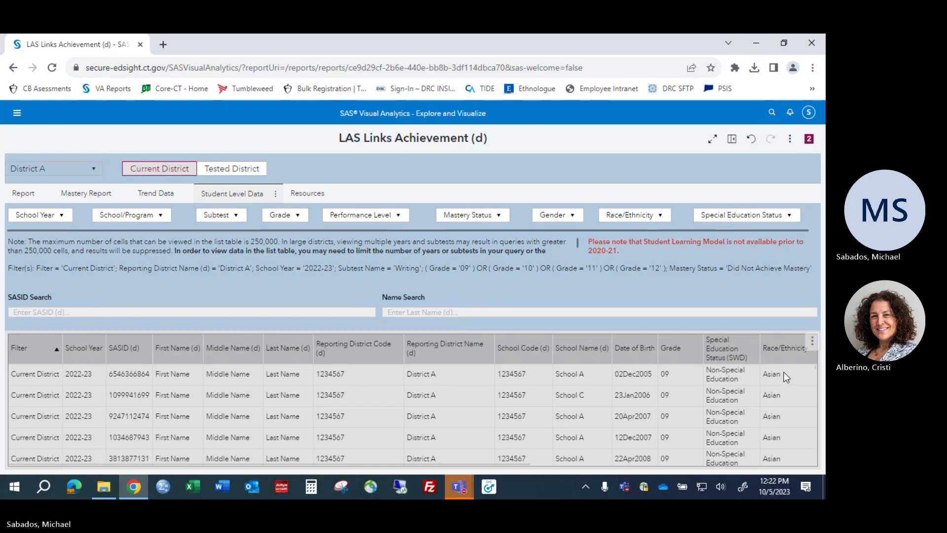
pyautogui.click(811, 342)
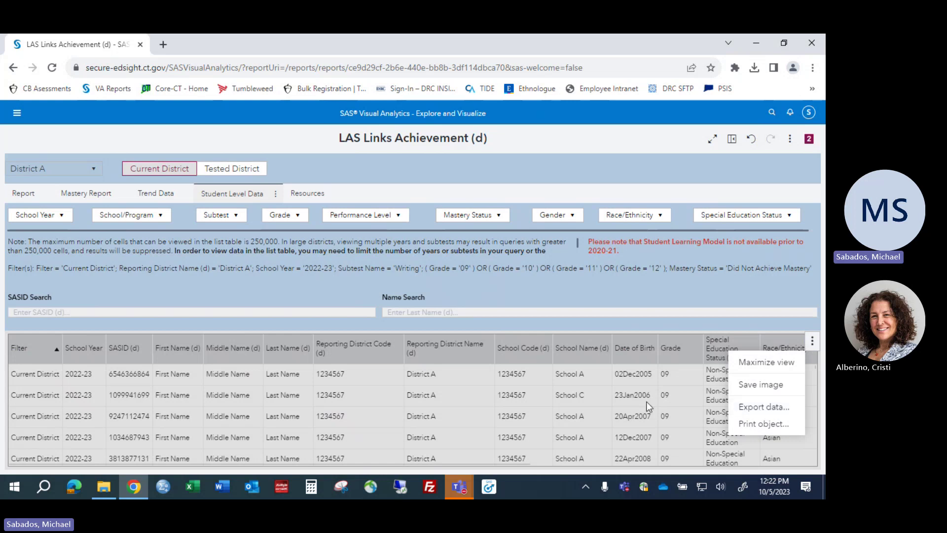
pyautogui.click(469, 392)
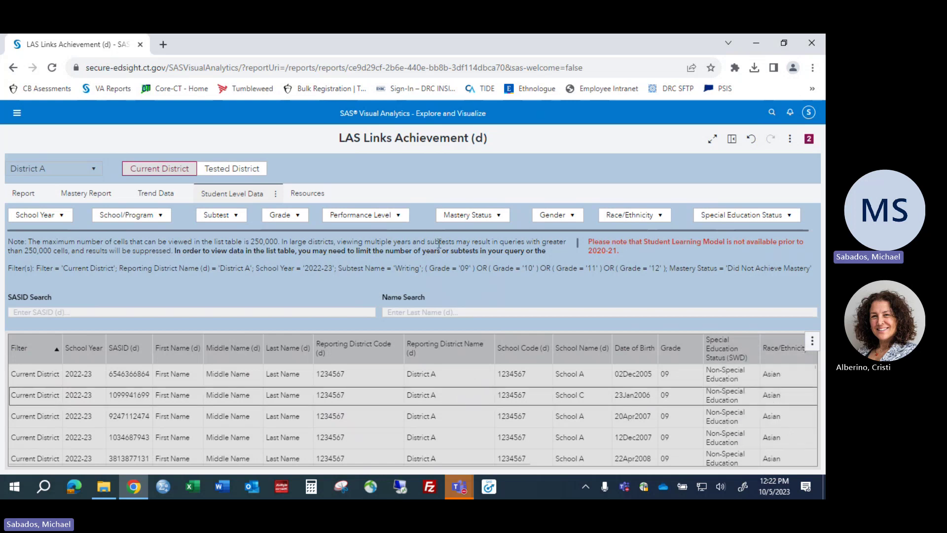
# Step: Filter the student table to the Beginning (Level 1) performance level
pyautogui.click(393, 217)
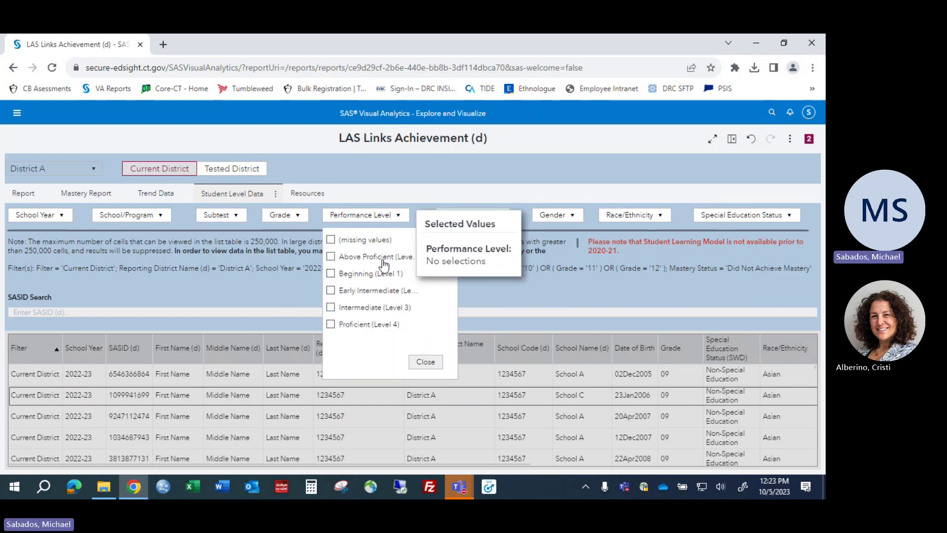
pyautogui.click(330, 273)
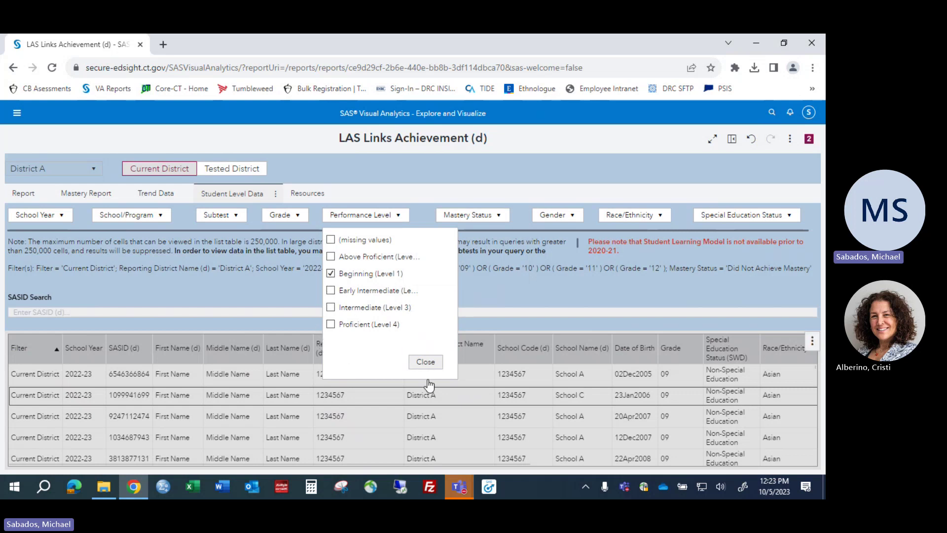
pyautogui.click(425, 361)
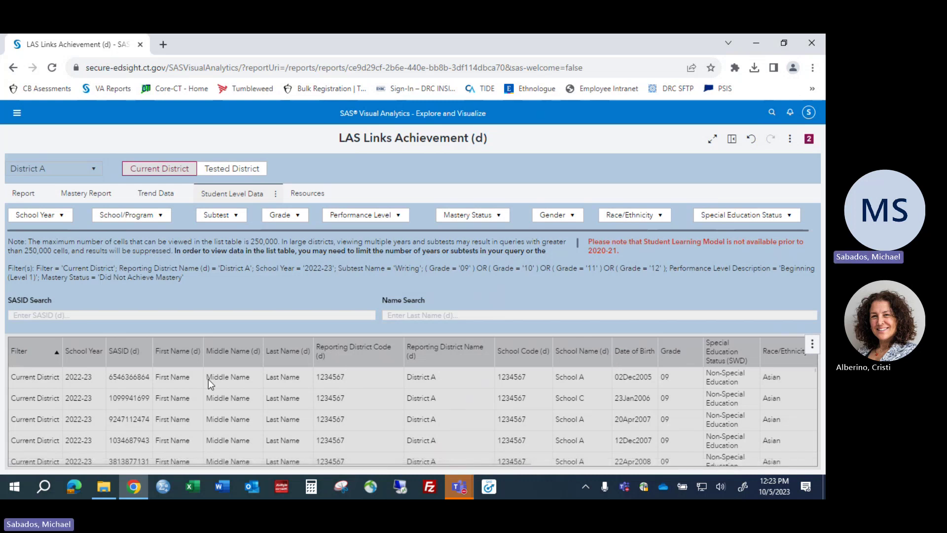
# Step: Move the School Name and Grade columns directly after School Year, and look over the First Name column's sort and freeze options
pyautogui.moveTo(825, 355)
pyautogui.moveTo(587, 356); pyautogui.dragTo(137, 367)
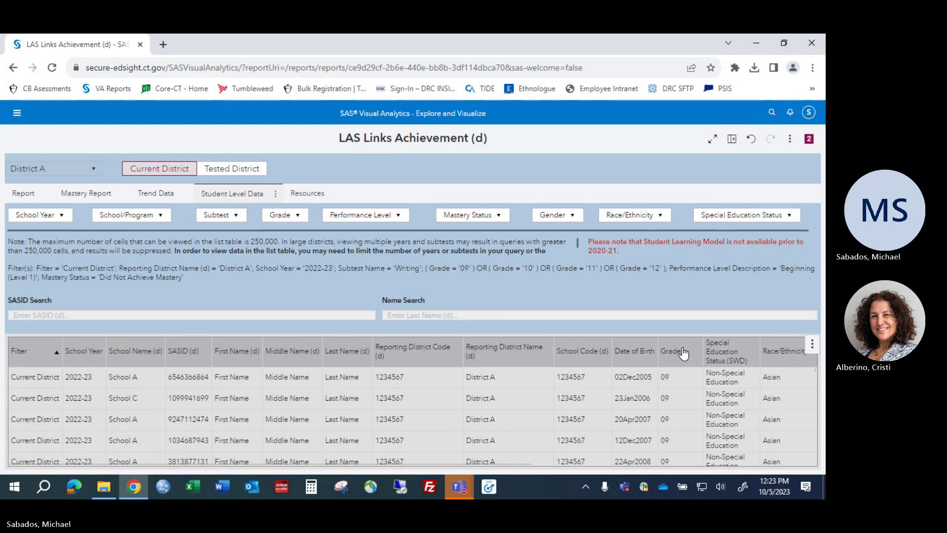
pyautogui.moveTo(690, 352); pyautogui.dragTo(200, 360)
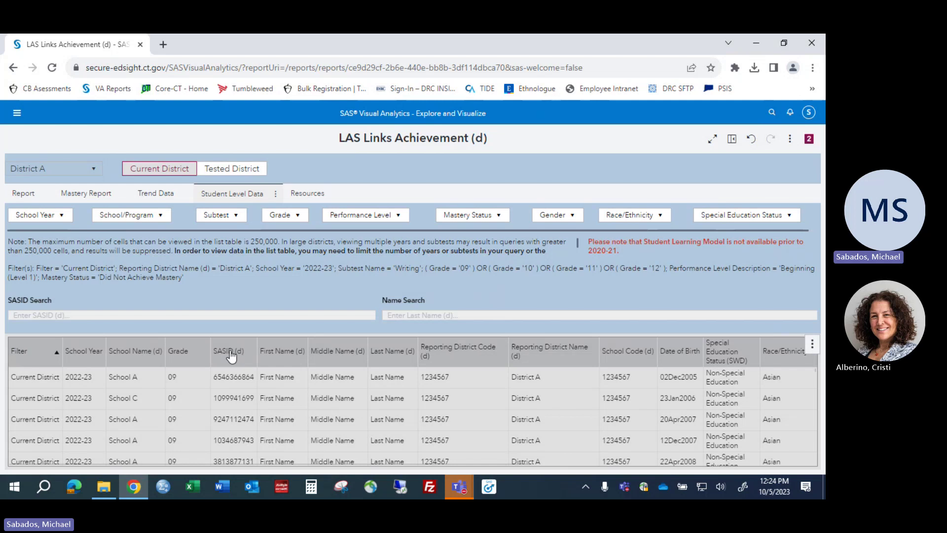
pyautogui.rightClick(292, 353)
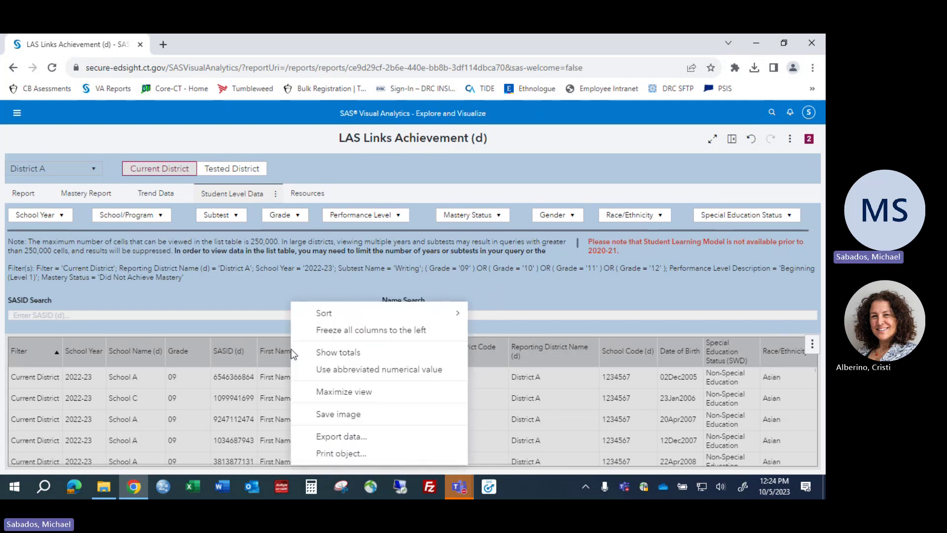
pyautogui.click(229, 290)
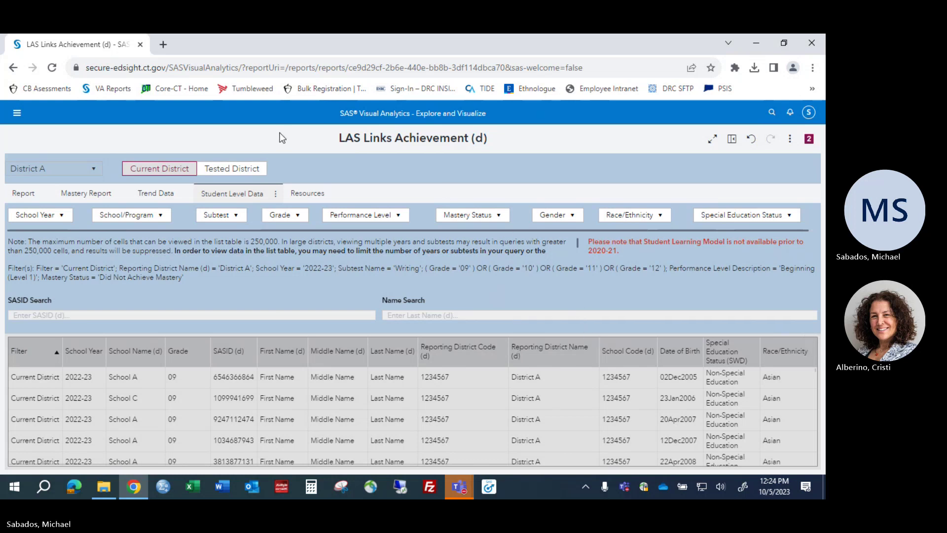
# Step: View the report's Resources page, then close the LAS Links Achievement report to return to the EdSight Secure welcome page
pyautogui.click(306, 193)
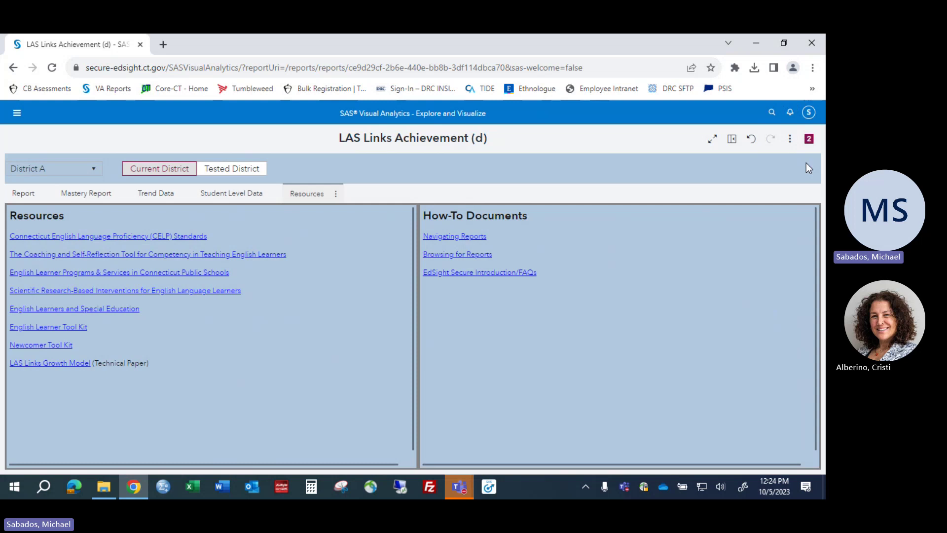
pyautogui.click(809, 138)
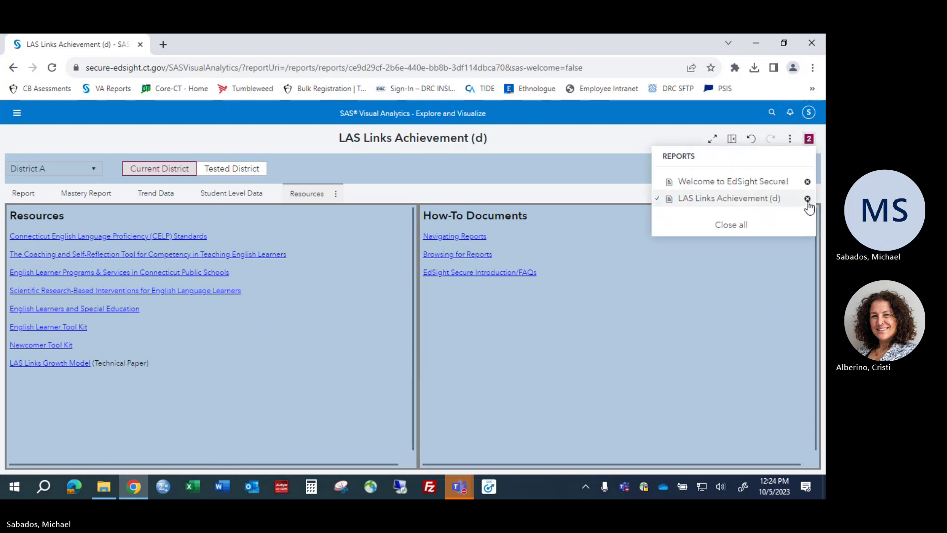
pyautogui.click(807, 199)
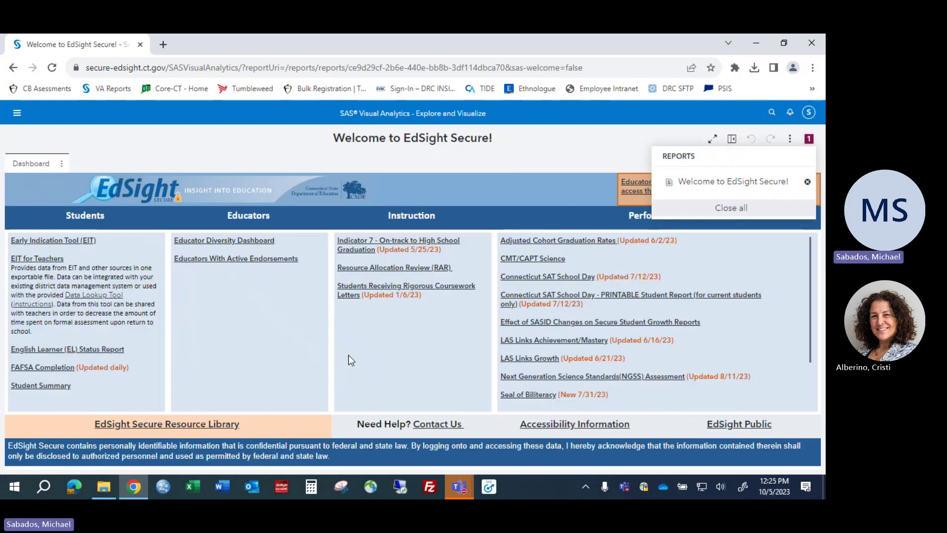
pyautogui.click(434, 356)
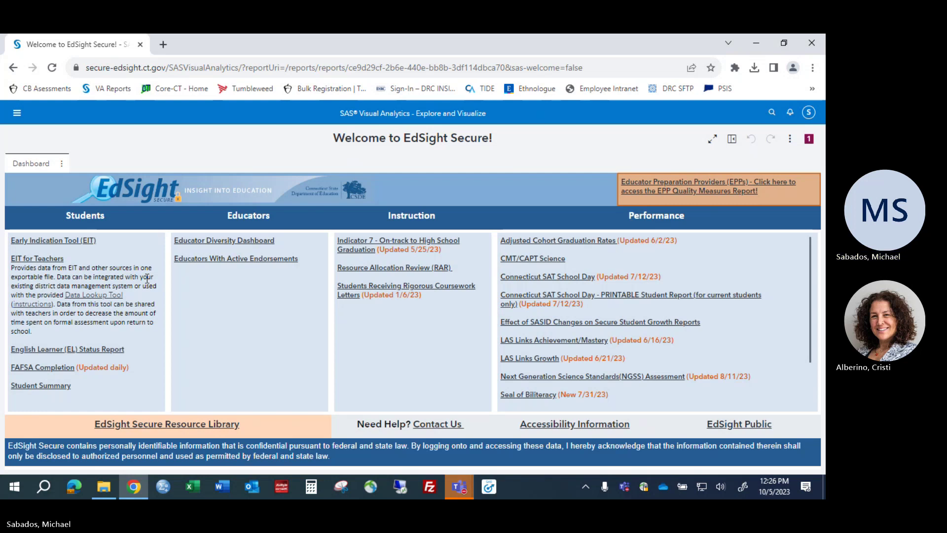
# Step: Go to the EdSight Public site and open its LAS Links Achievement page under performance assessments
pyautogui.click(743, 424)
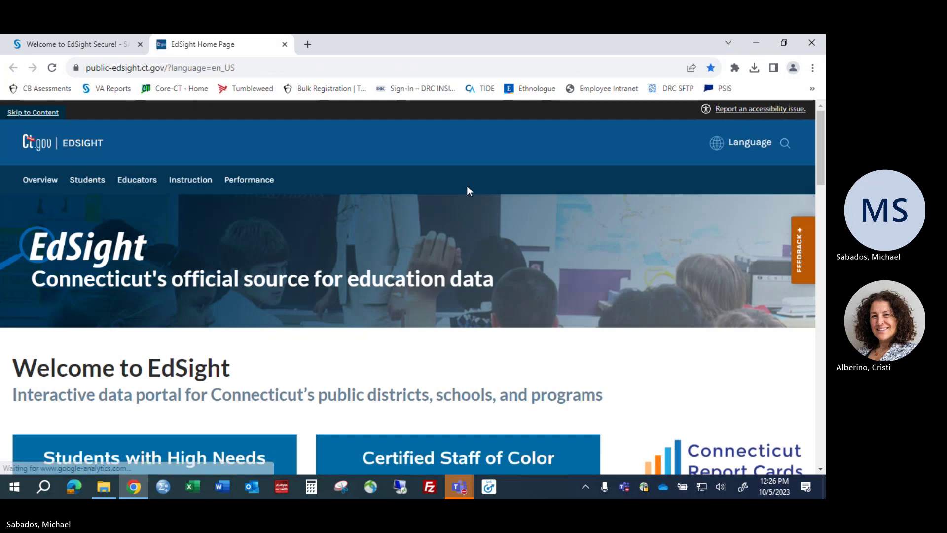
pyautogui.moveTo(253, 185)
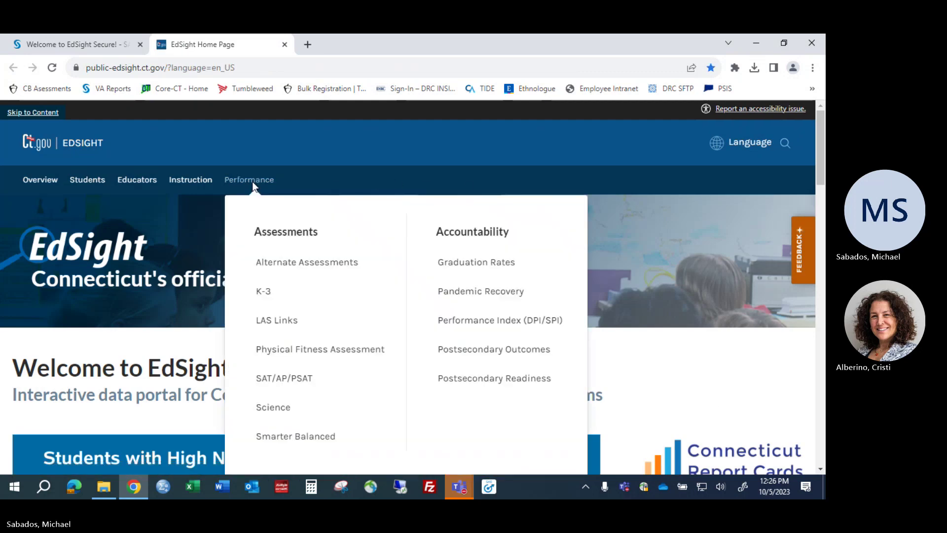
pyautogui.click(277, 320)
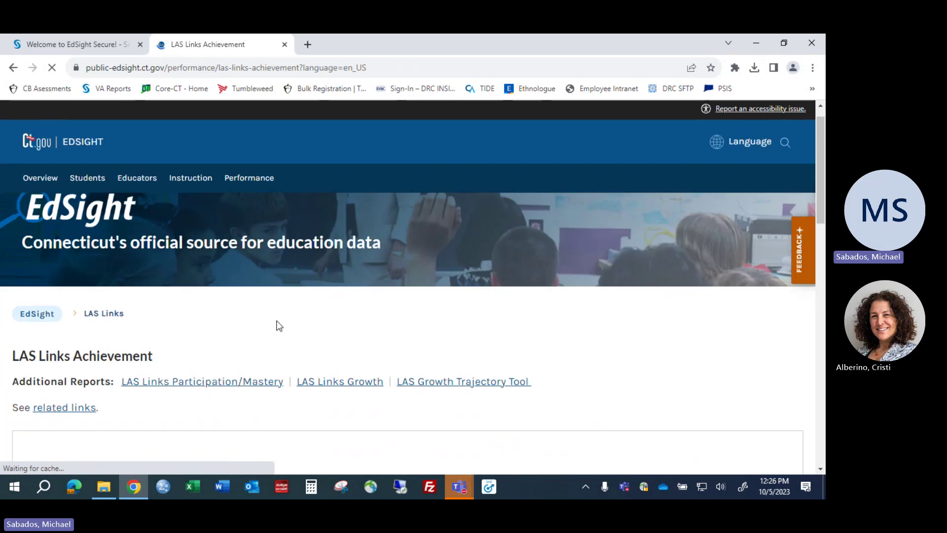
pyautogui.scroll(-2, 275, 322)
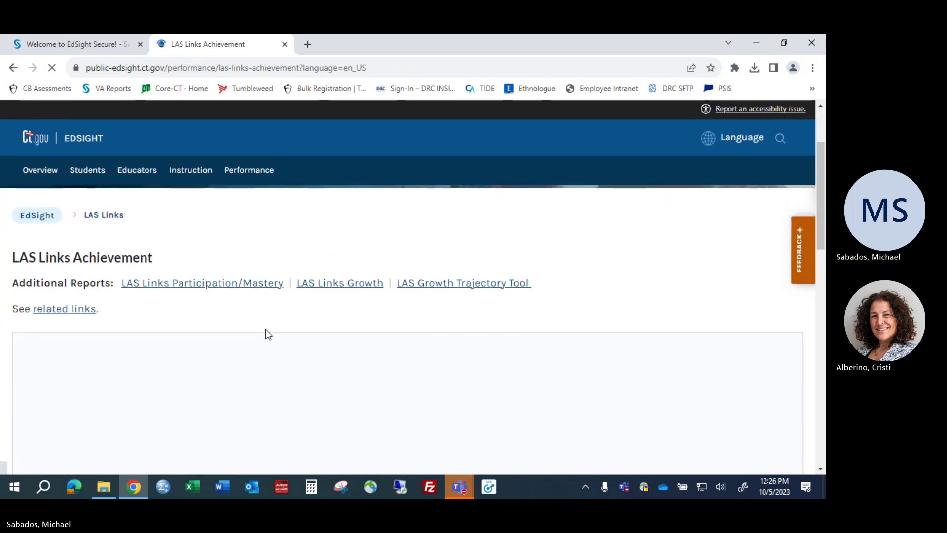
# Step: Open the LAS Links Participation/Mastery report and examine the State of Connecticut trend table for all grades combined
pyautogui.click(251, 286)
pyautogui.scroll(-2, 365, 394)
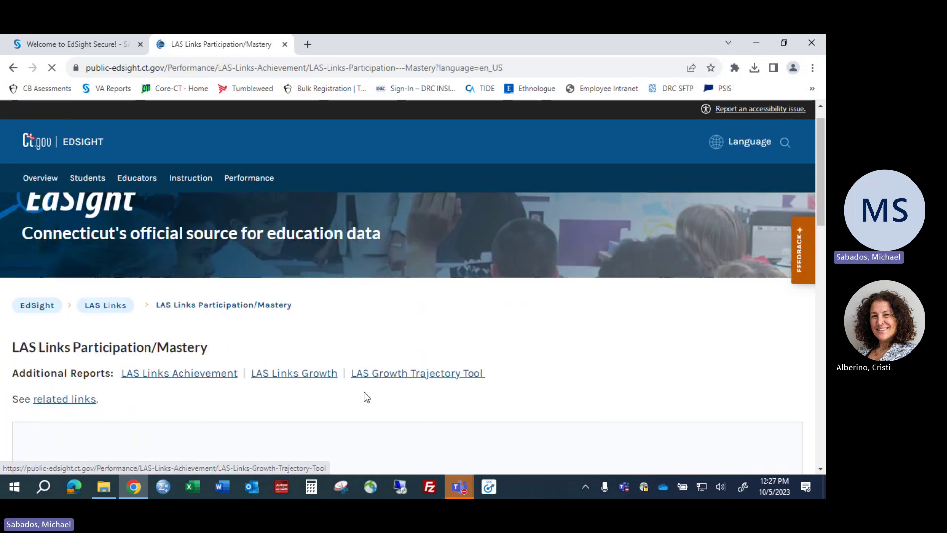
pyautogui.scroll(-2, 321, 365)
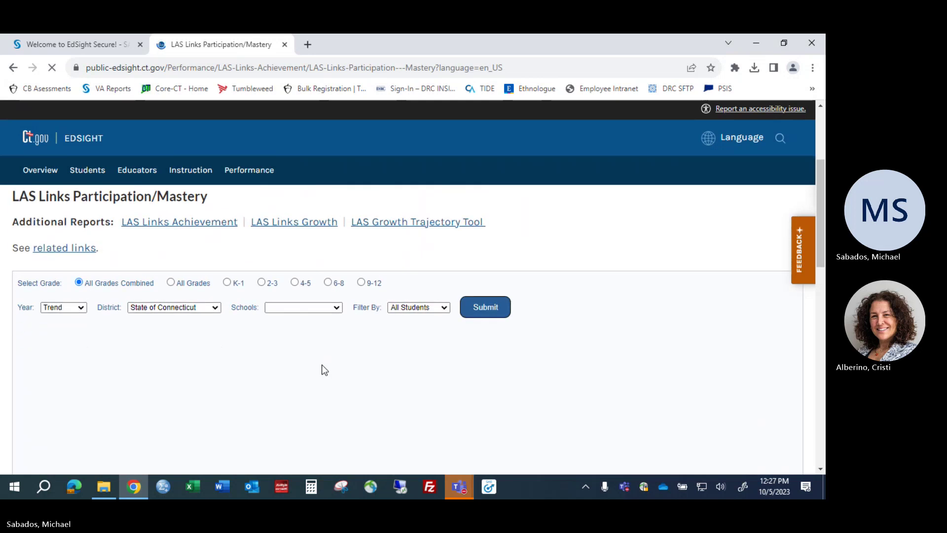
pyautogui.scroll(-2, 322, 370)
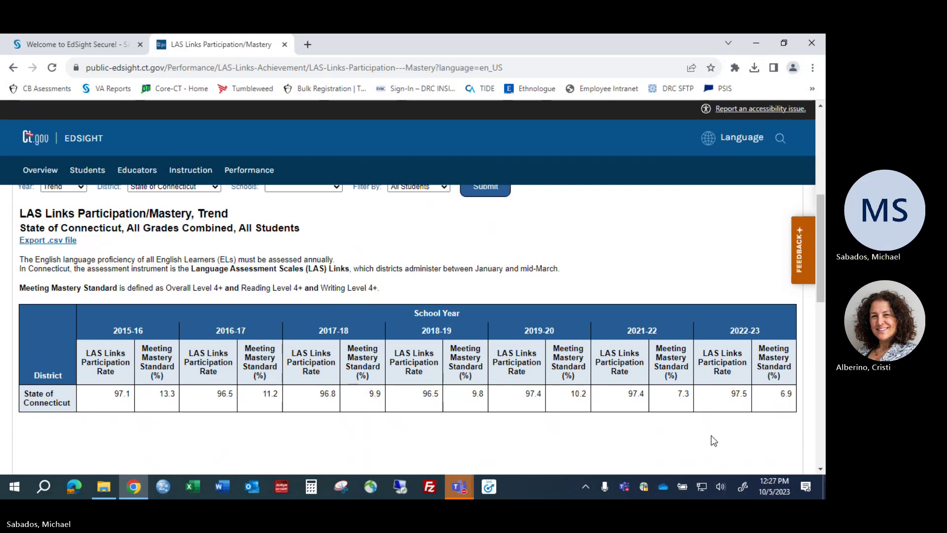
# Step: Switch to the Teams meeting window and show its recording and transcription options
pyautogui.moveTo(460, 490)
pyautogui.click(506, 426)
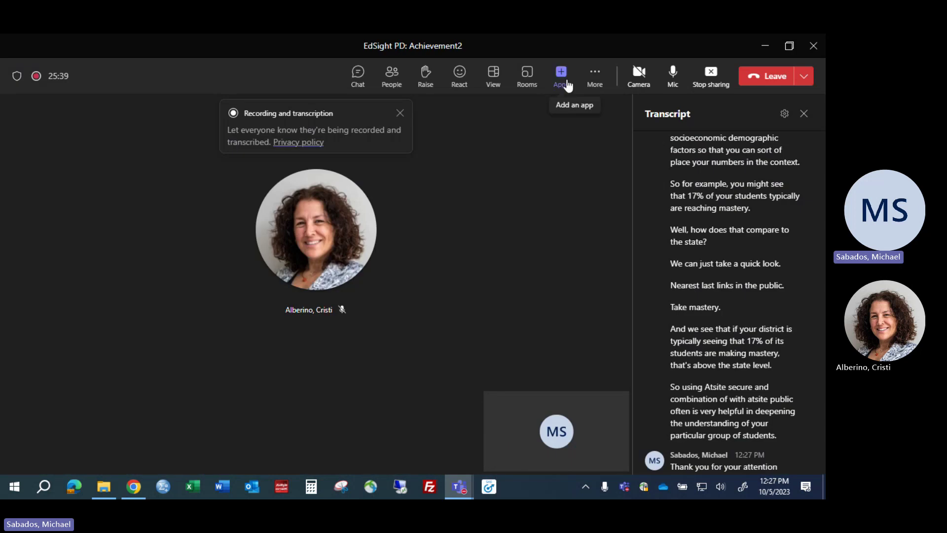
pyautogui.click(592, 77)
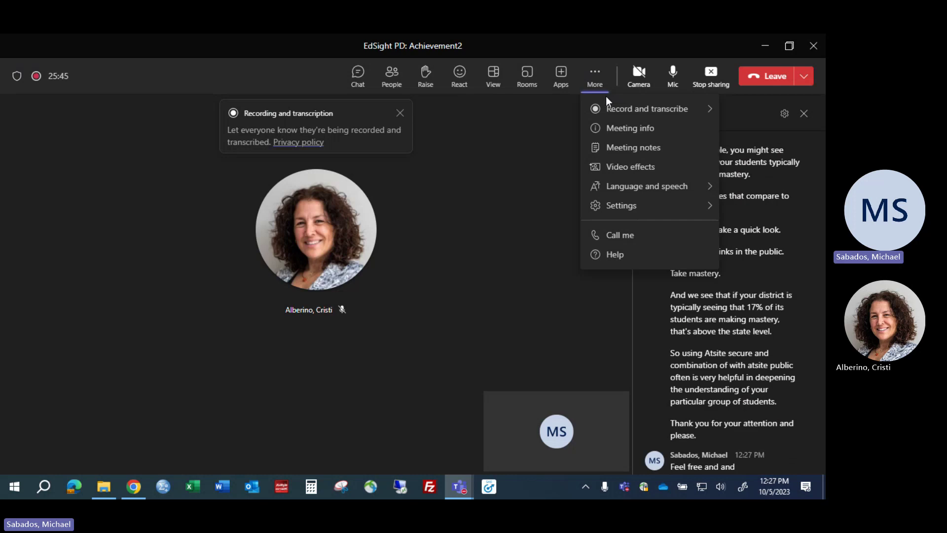
pyautogui.moveTo(587, 112)
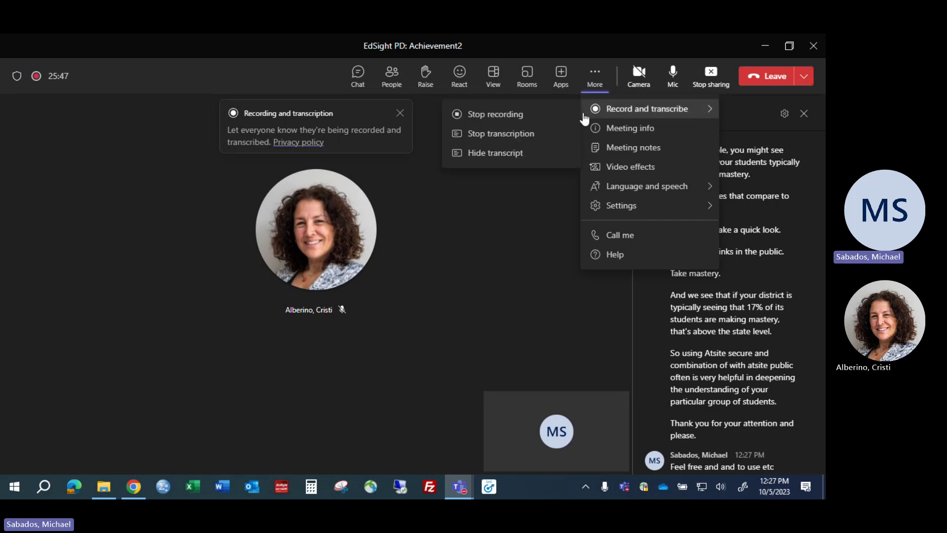